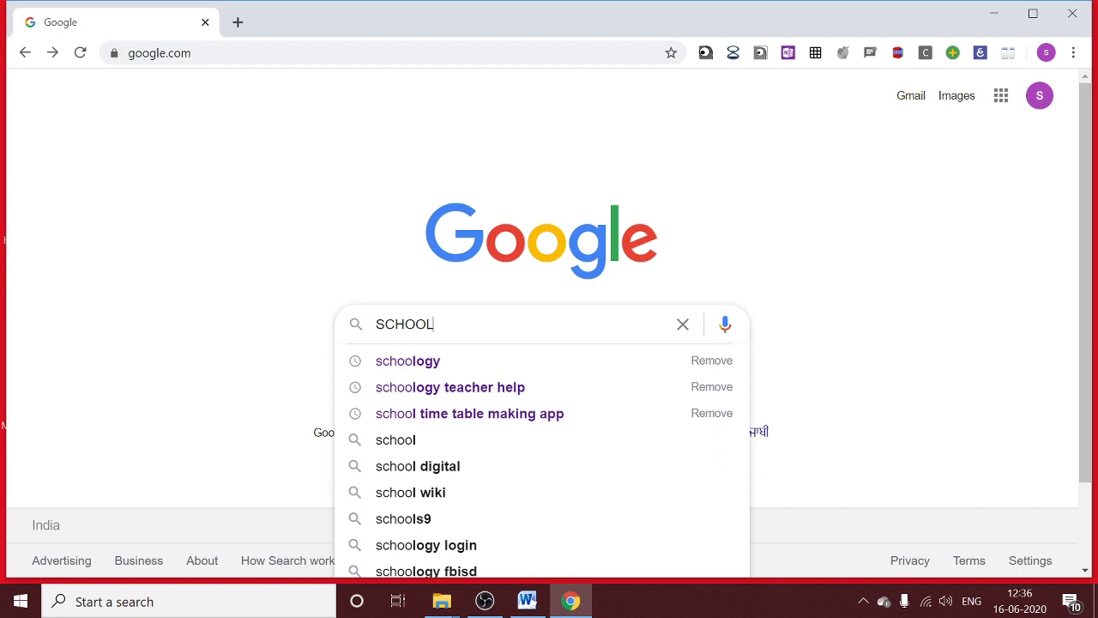
Search Google for Schoology and open the Schoology: Learning Management System website
text(OG)
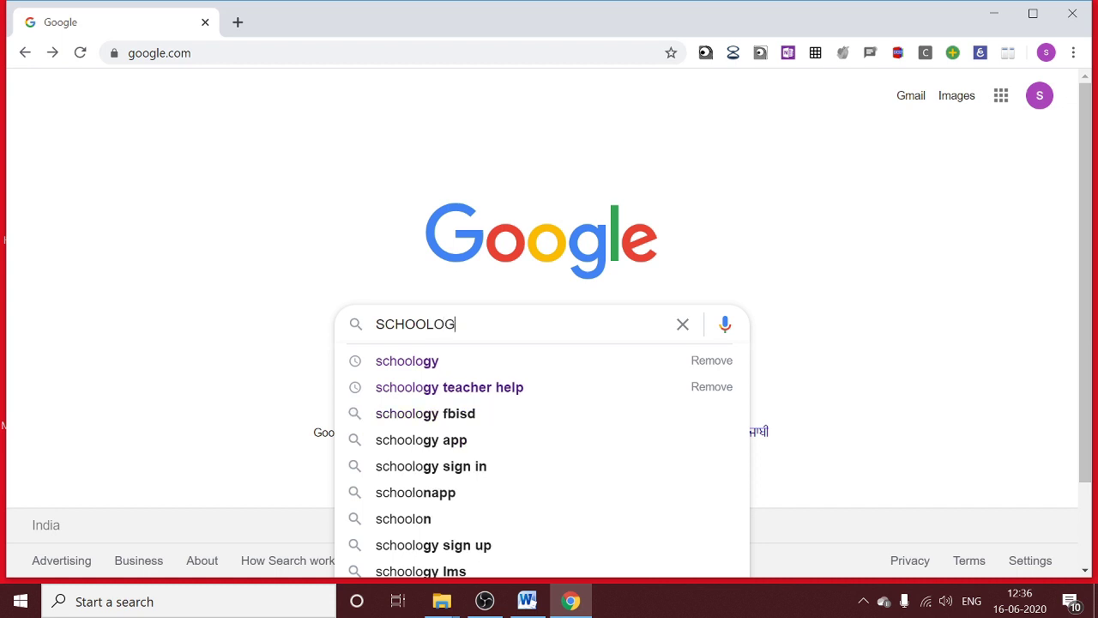
text(Y)
key(Return)
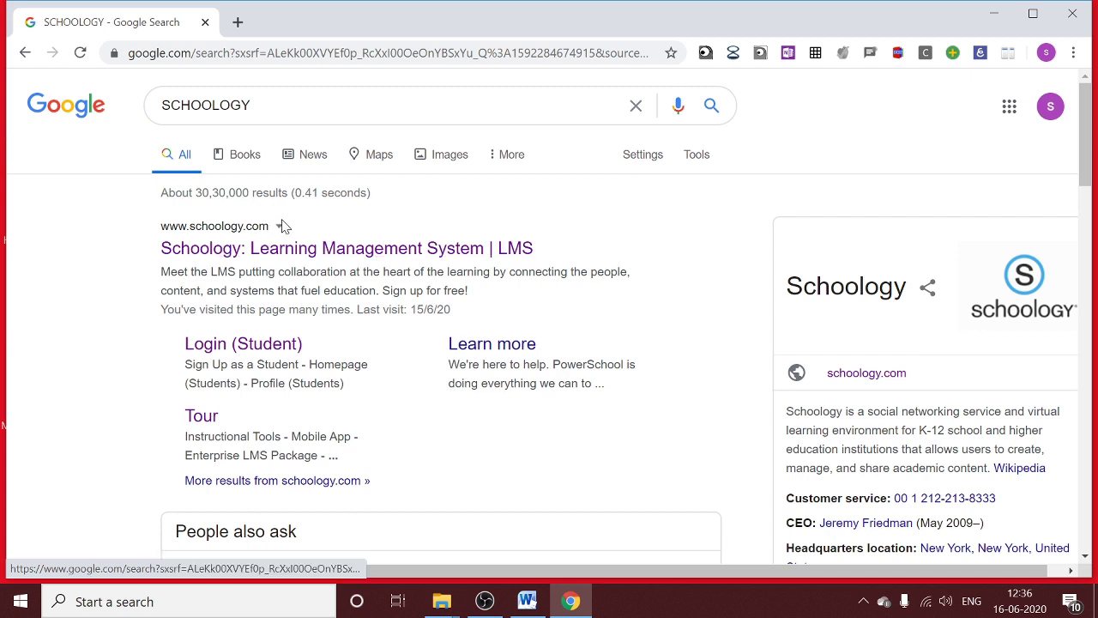
click(225, 249)
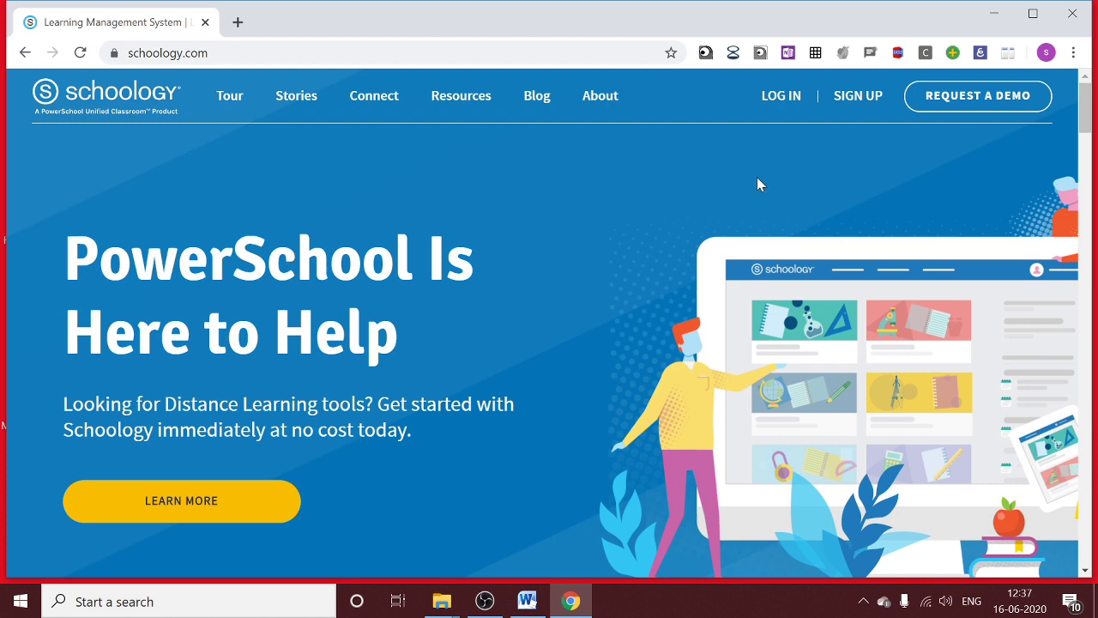
mouse_move(858, 95)
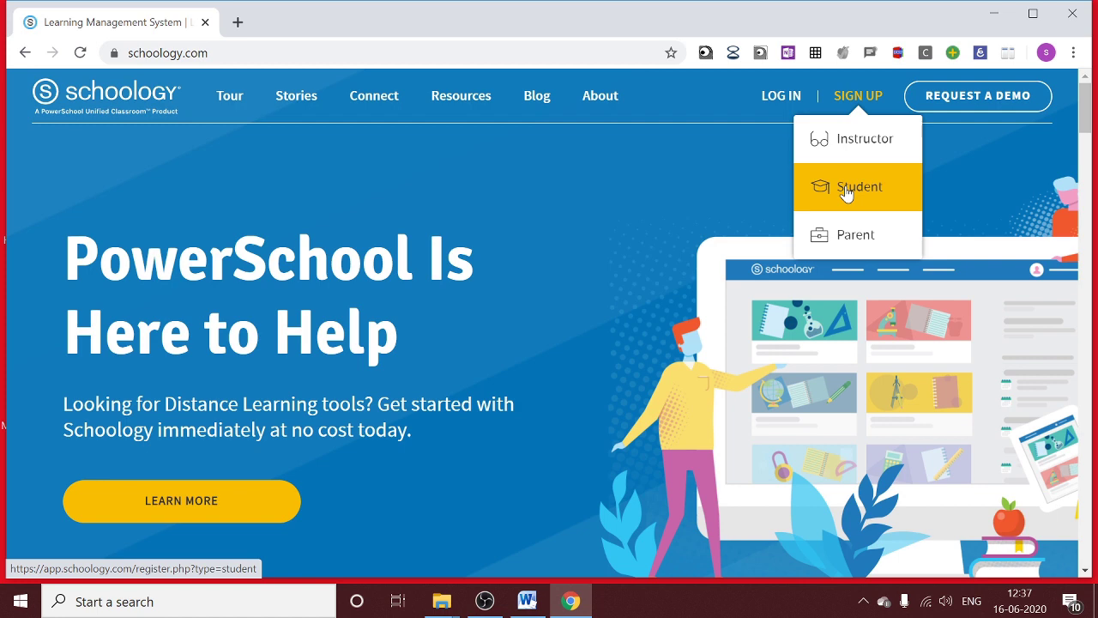
click(843, 187)
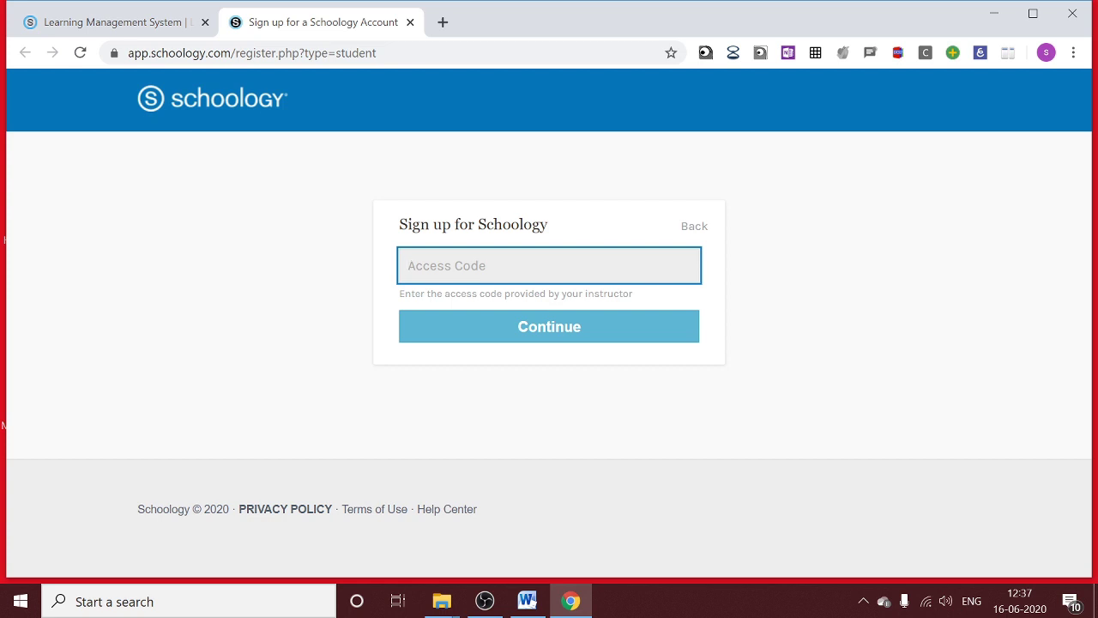
click(411, 23)
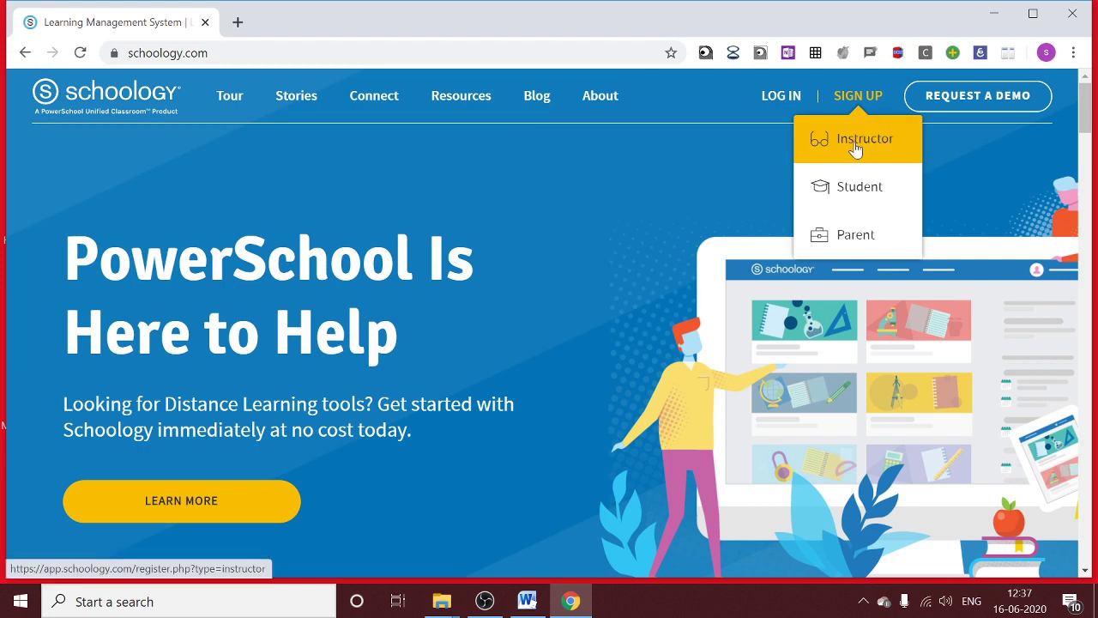
click(856, 146)
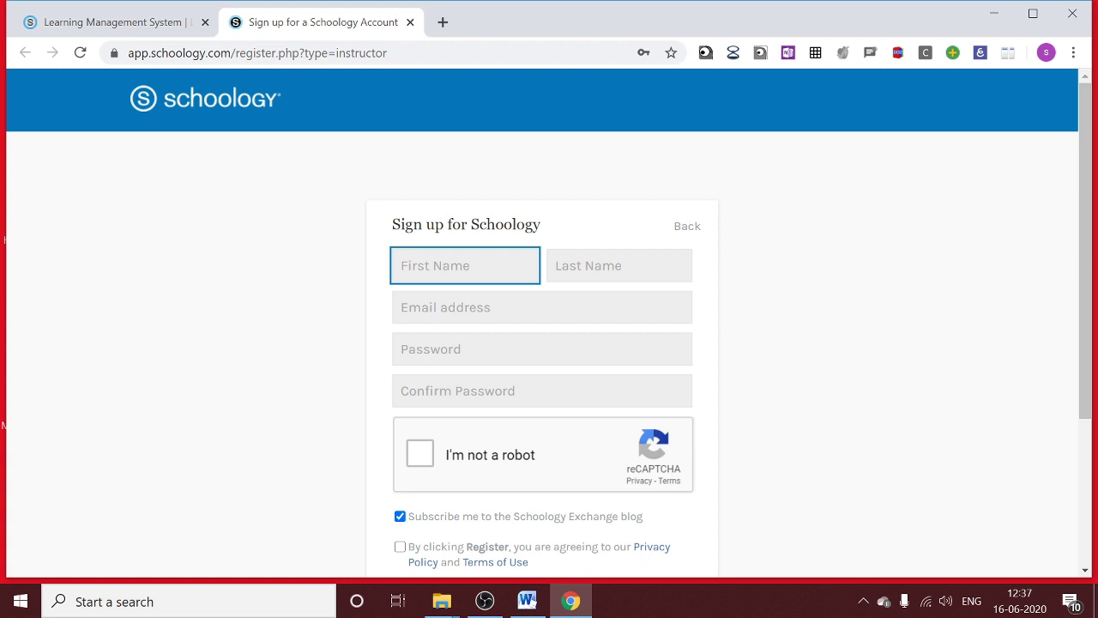
scroll(502, 404, down, 2)
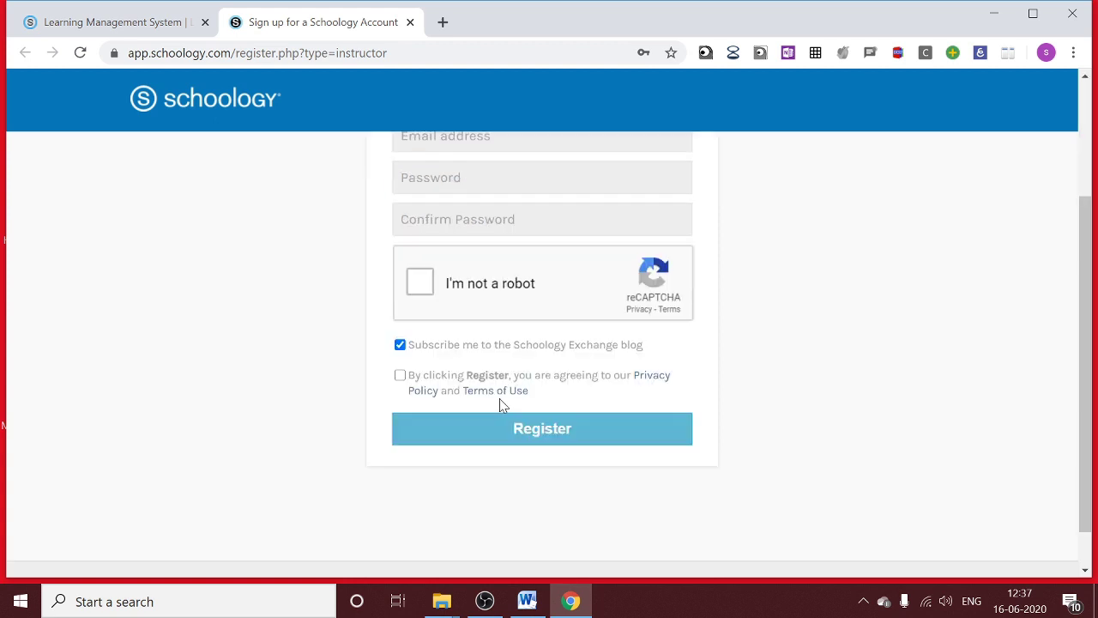
click(400, 376)
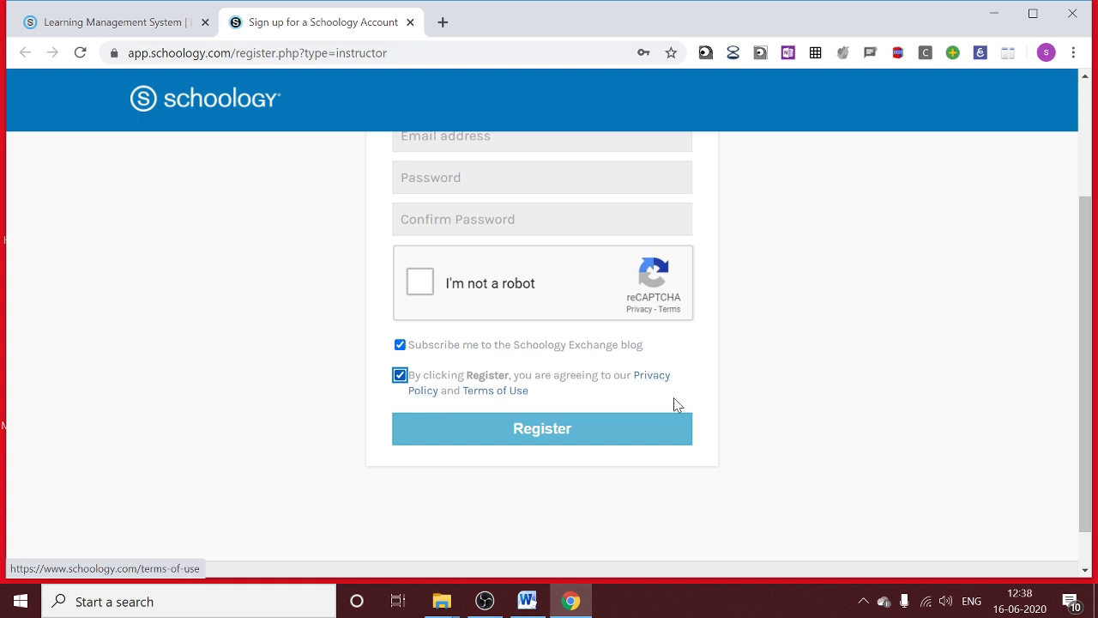
scroll(658, 440, up, 2)
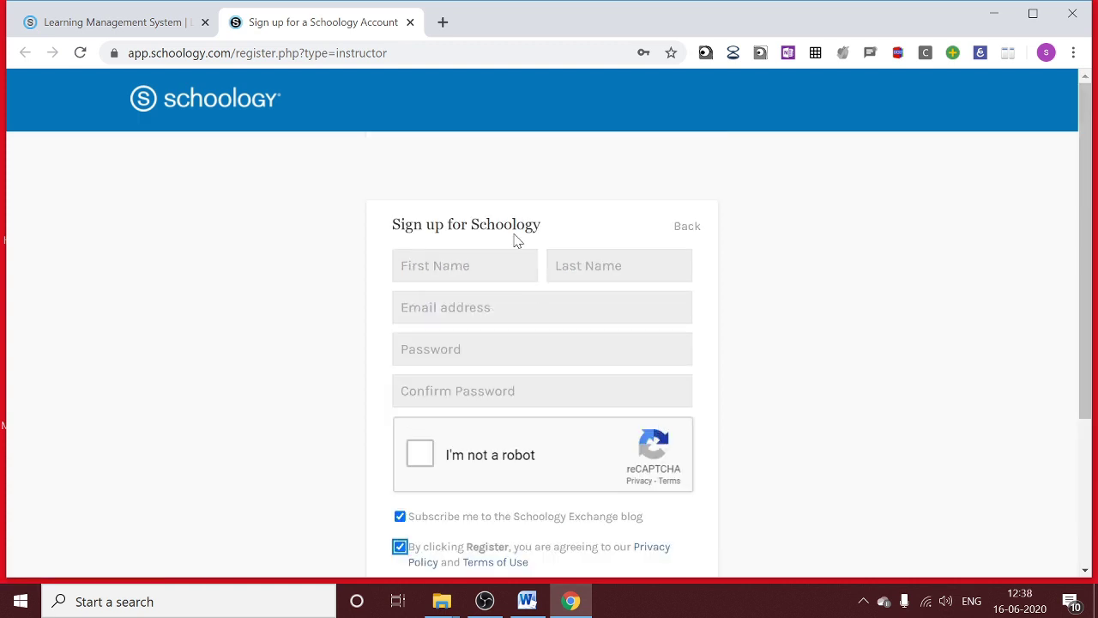
click(411, 24)
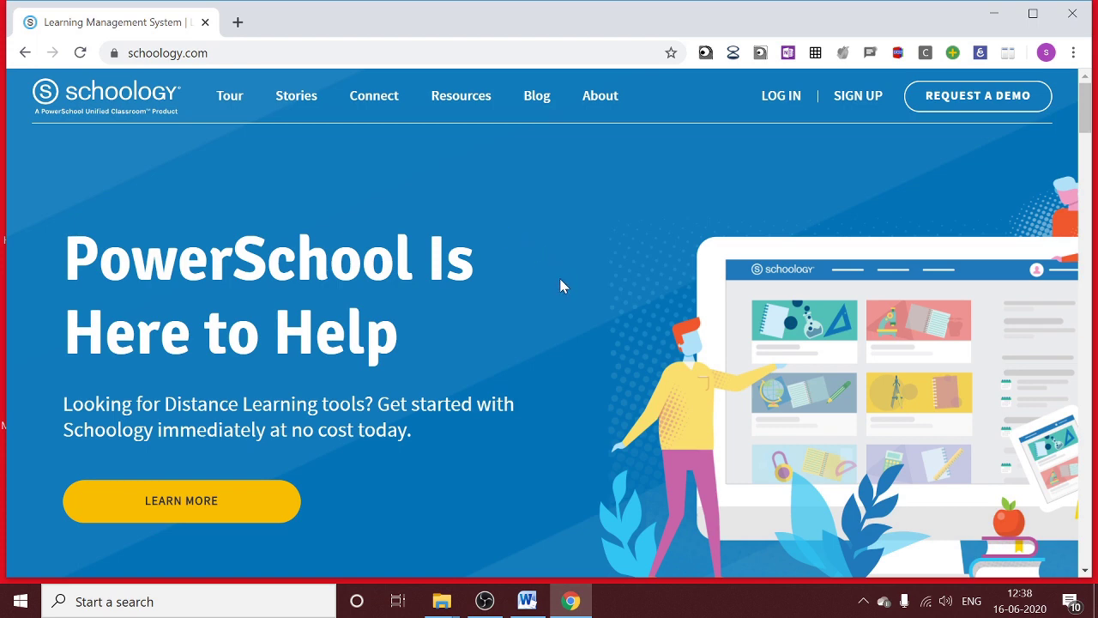
Log in to the instructor account and list its courses: DBMS, Programming in C, Smart Learn 2.0
click(780, 96)
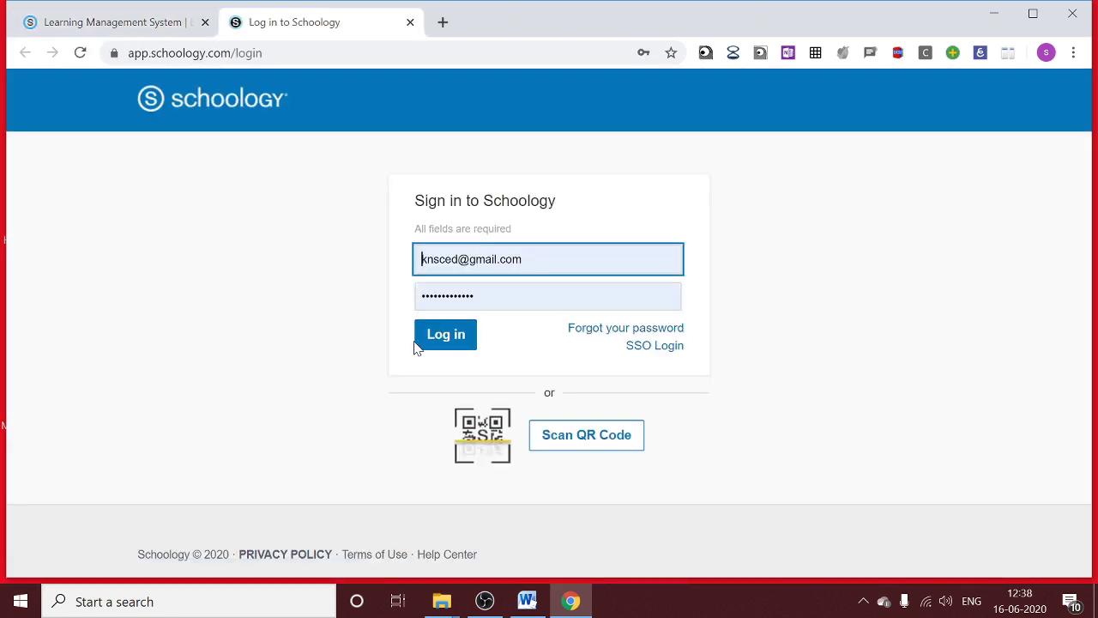
click(444, 339)
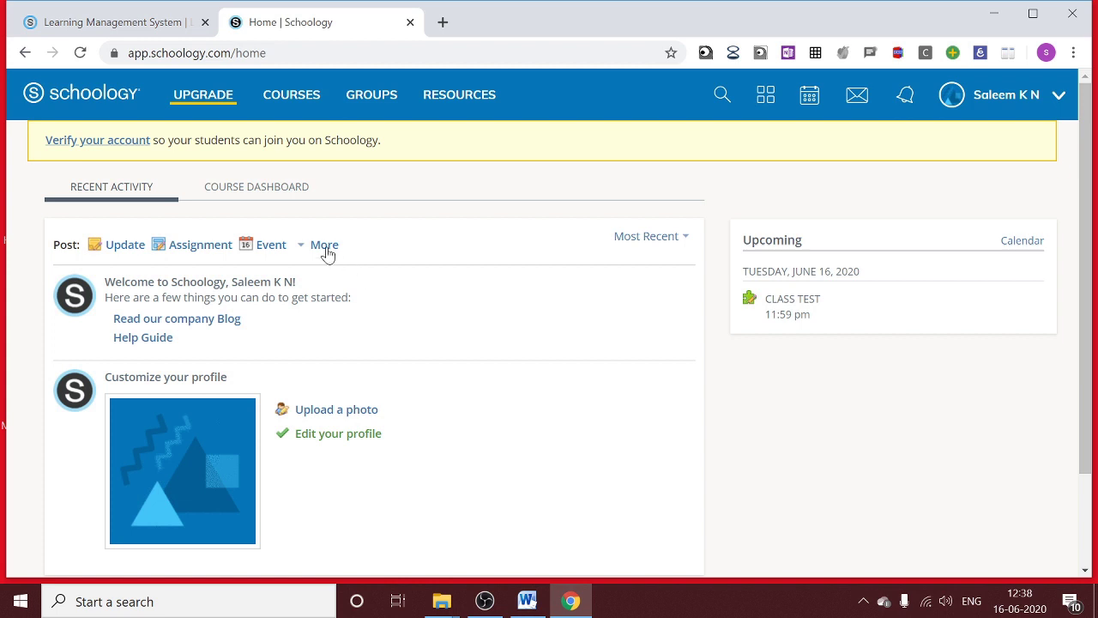
click(292, 99)
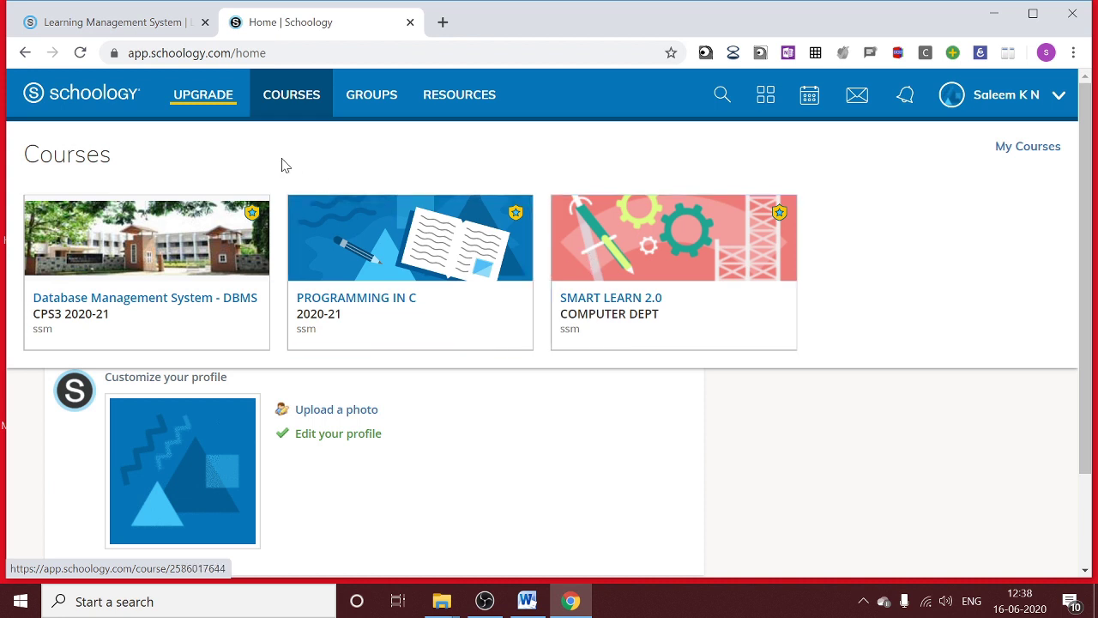
Open the DBMS course to view its access code, then return to My Courses
click(1015, 152)
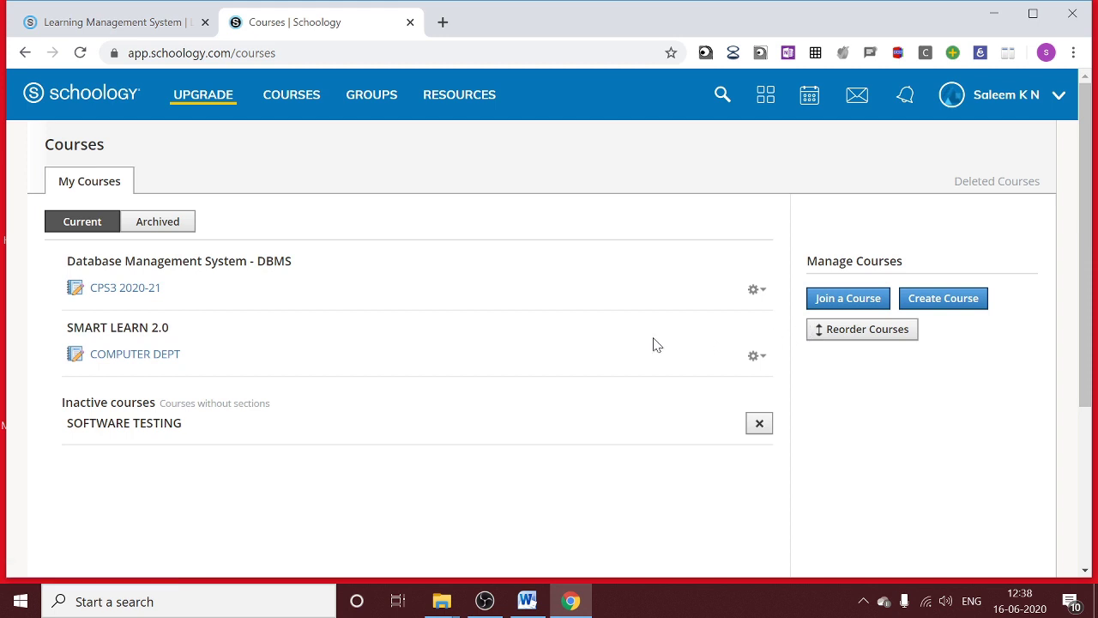
click(300, 108)
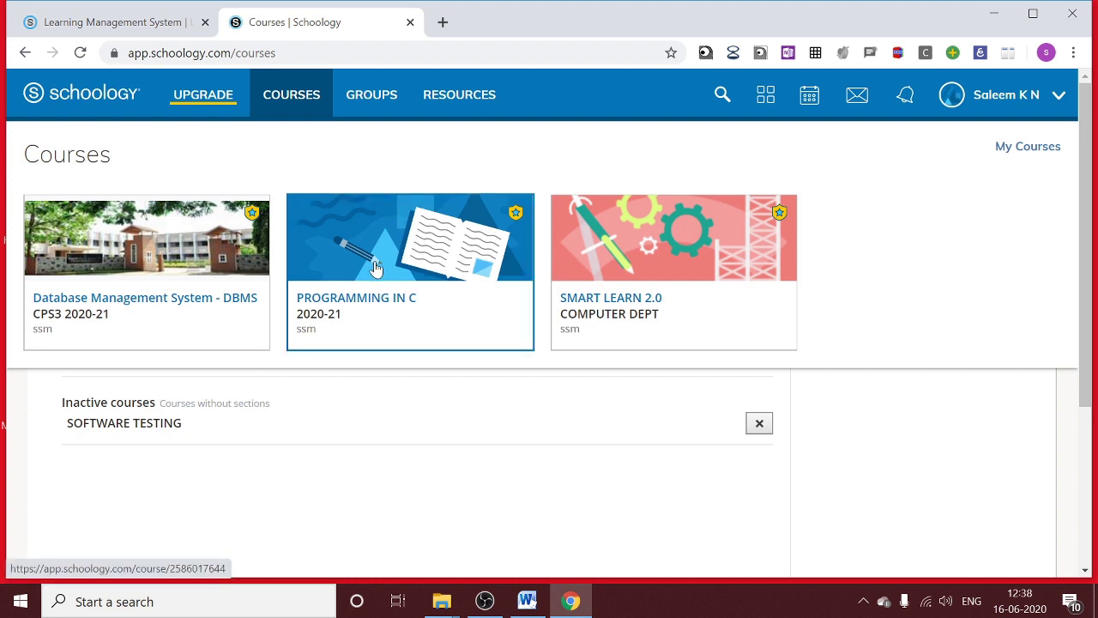
click(172, 244)
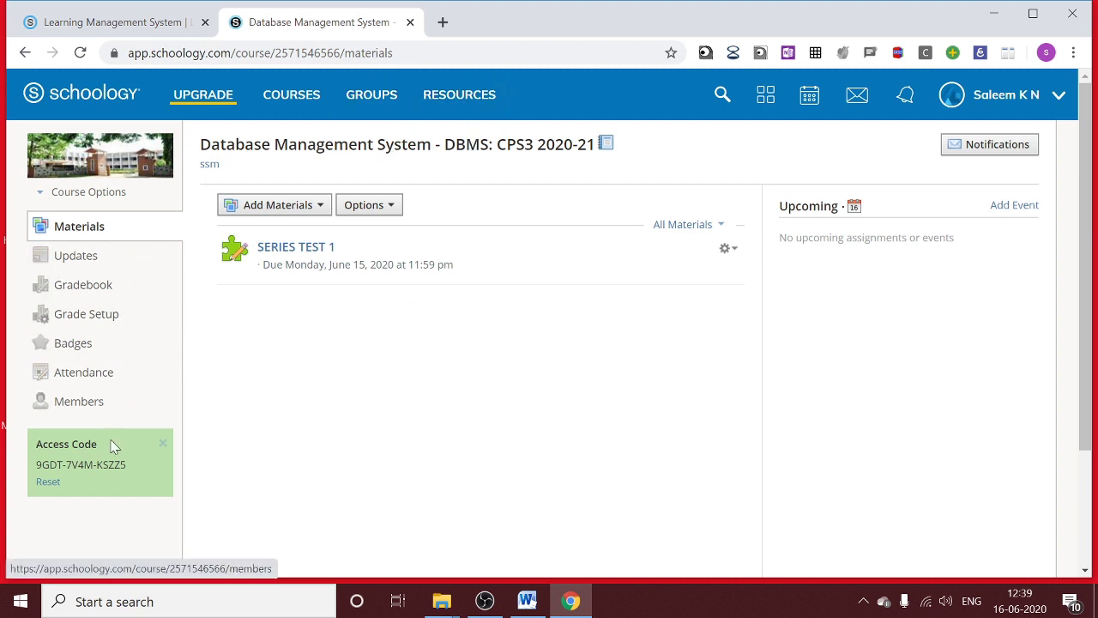
drag(131, 463, 33, 468)
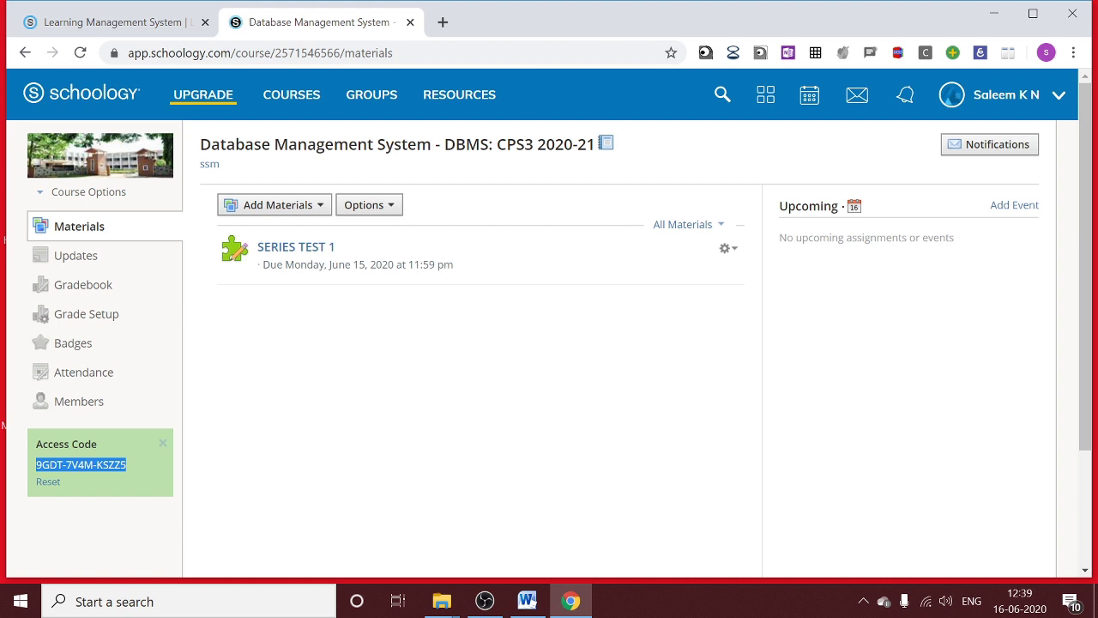
click(130, 466)
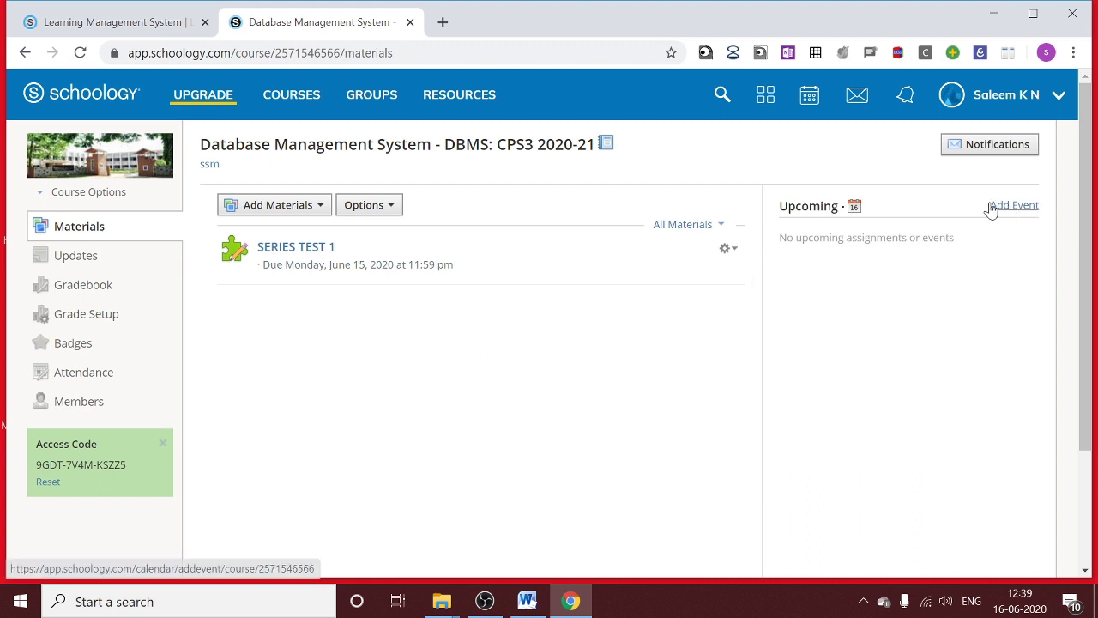
click(272, 96)
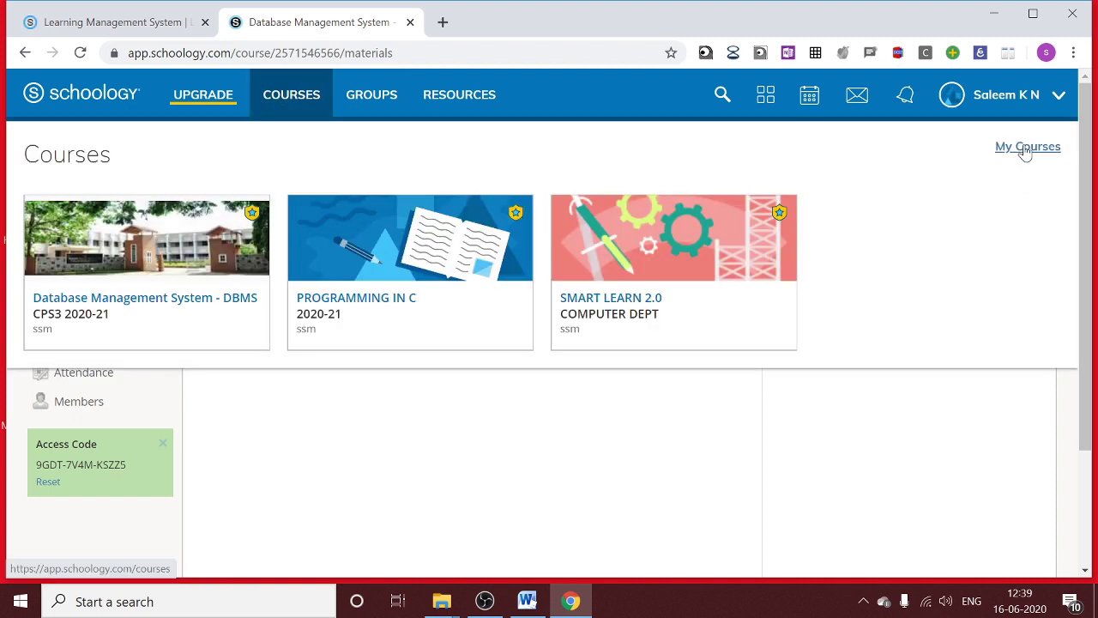
click(1026, 149)
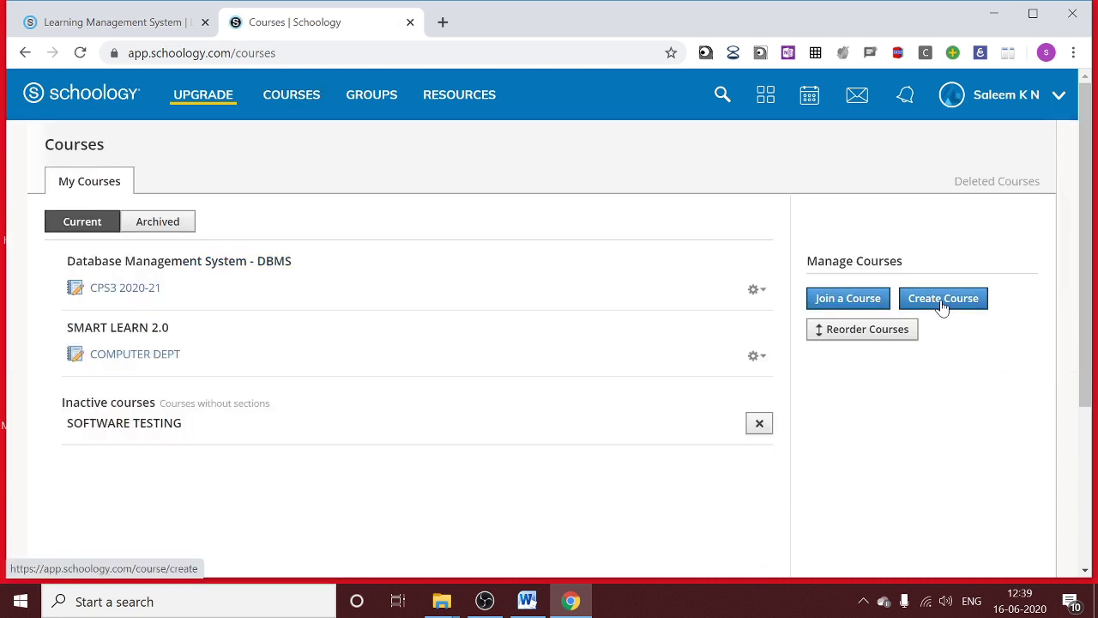
Start a new course named PROGRAMMING IN C with section SE M2020-21
click(942, 307)
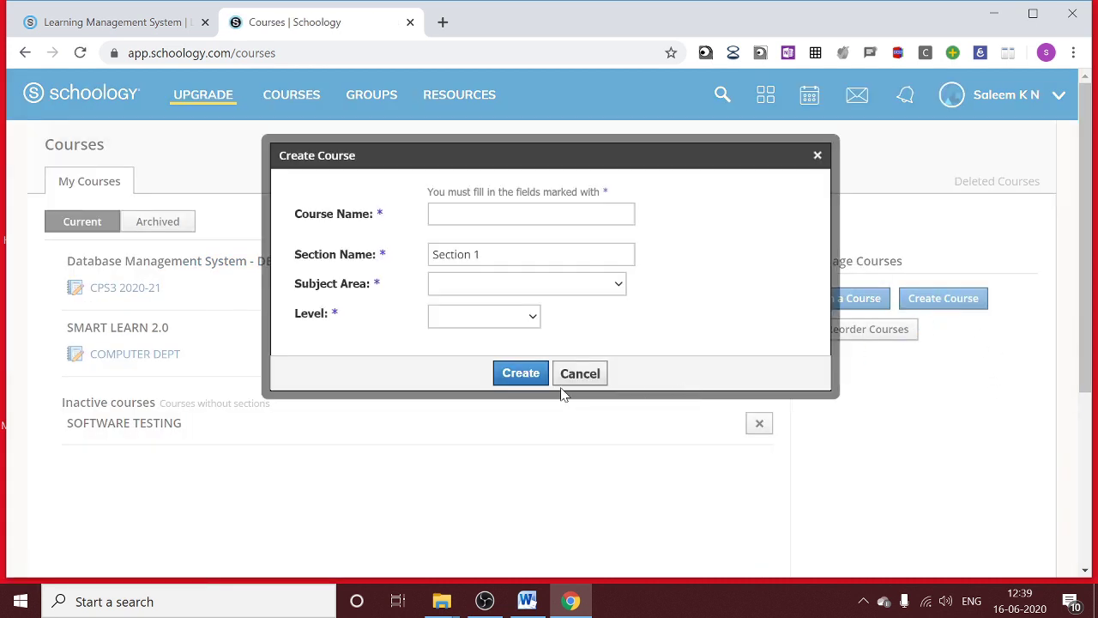
click(524, 215)
text(PROGR)
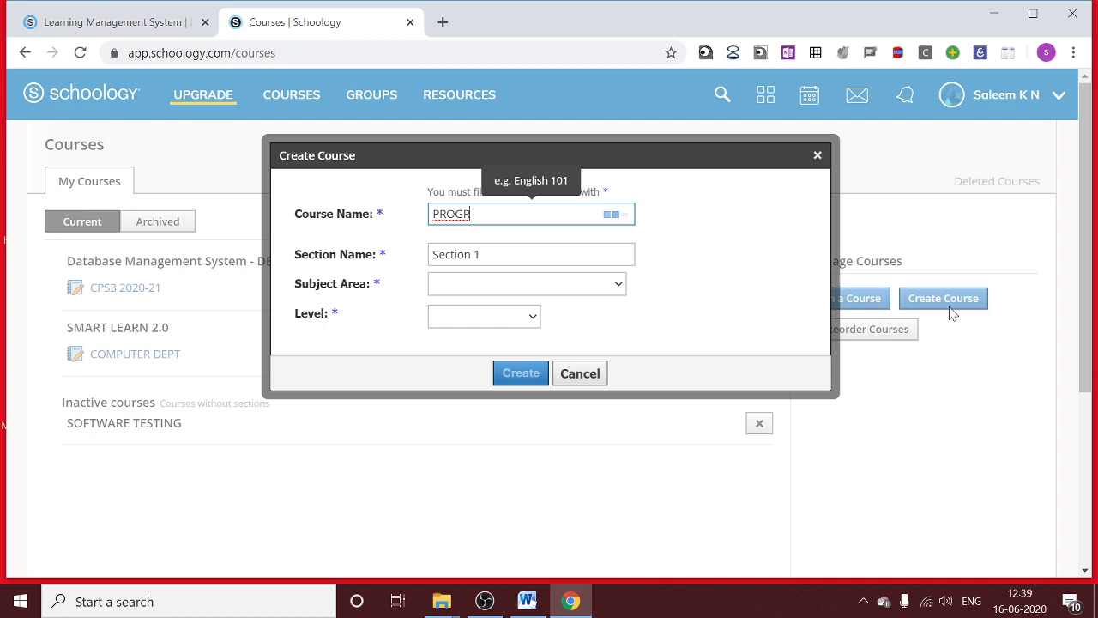
text(AMMING IN C)
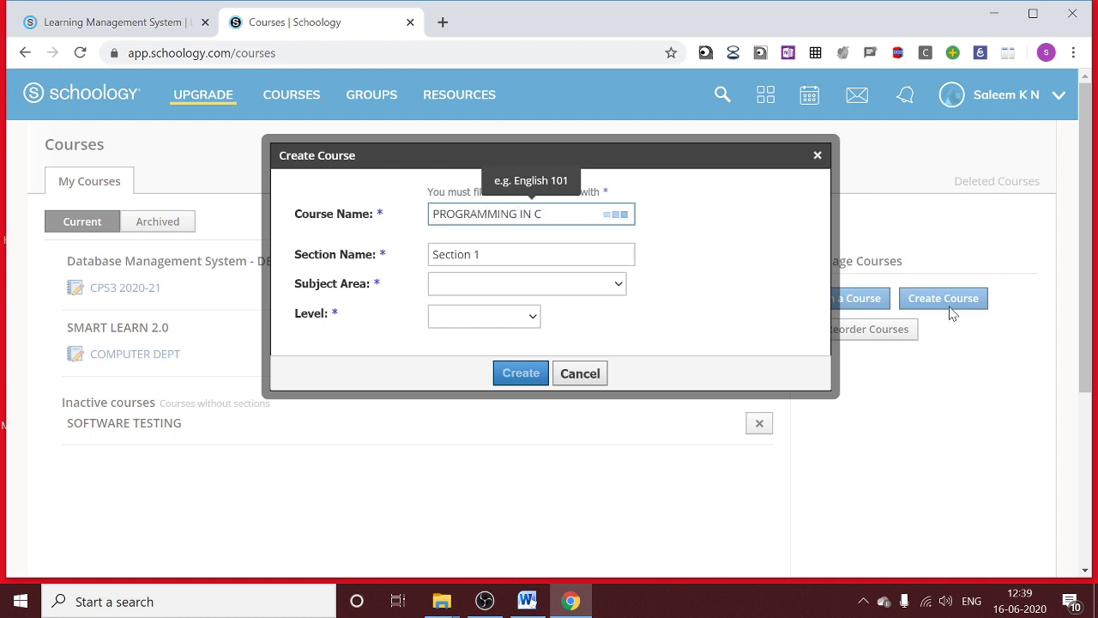
key(Down)
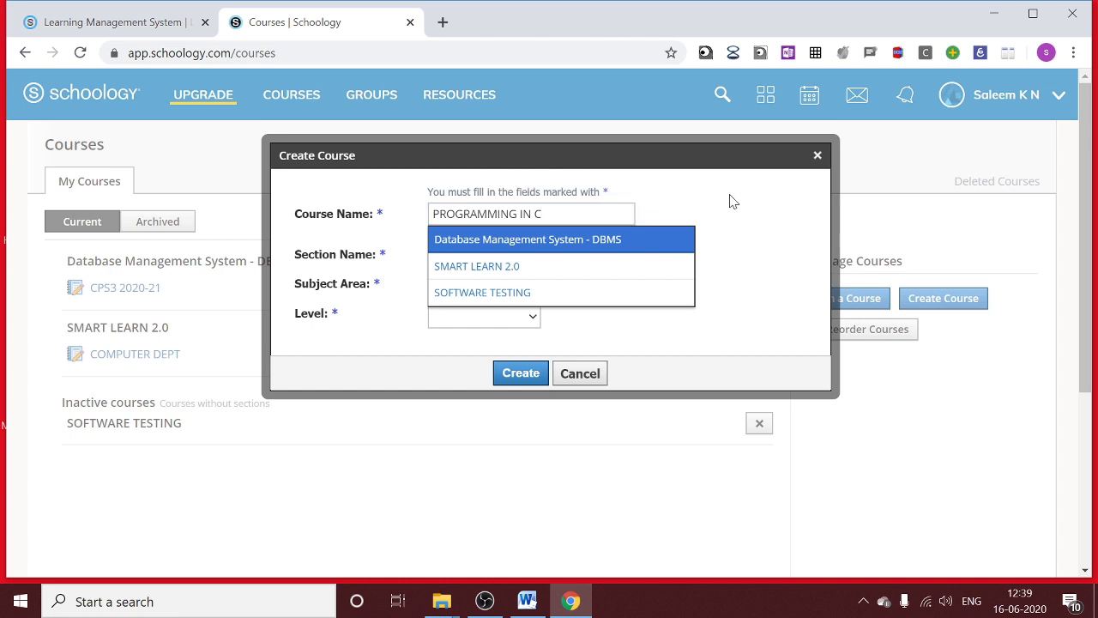
key(Escape)
key(Tab)
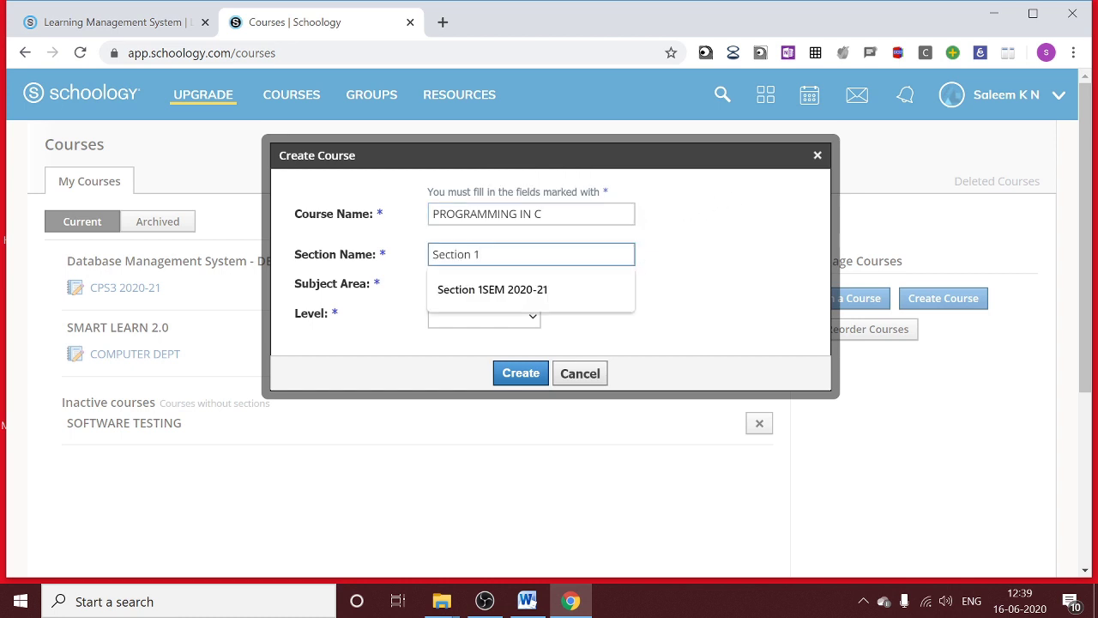
key(BackSpace)
key(BackSpace)
key(BackSpace)
key(BackSpace)
key(BackSpace)
key(BackSpace)
key(BackSpace)
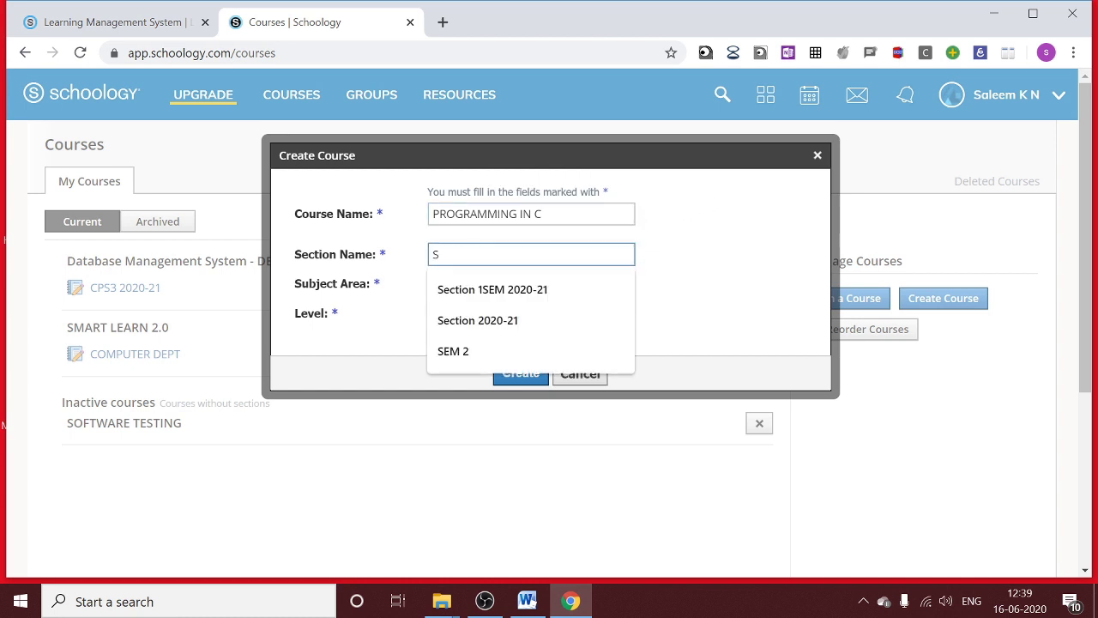
key(BackSpace)
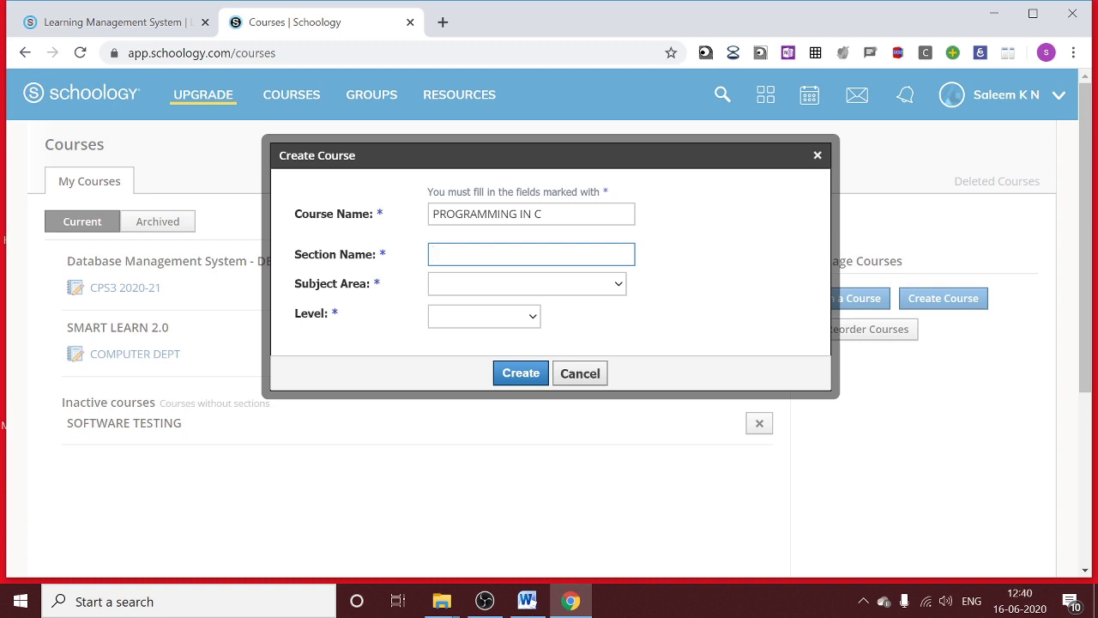
text(SE 2)
text(0)
text(2)
text(M)
Set subject area Technology and level None, then create the course
click(463, 290)
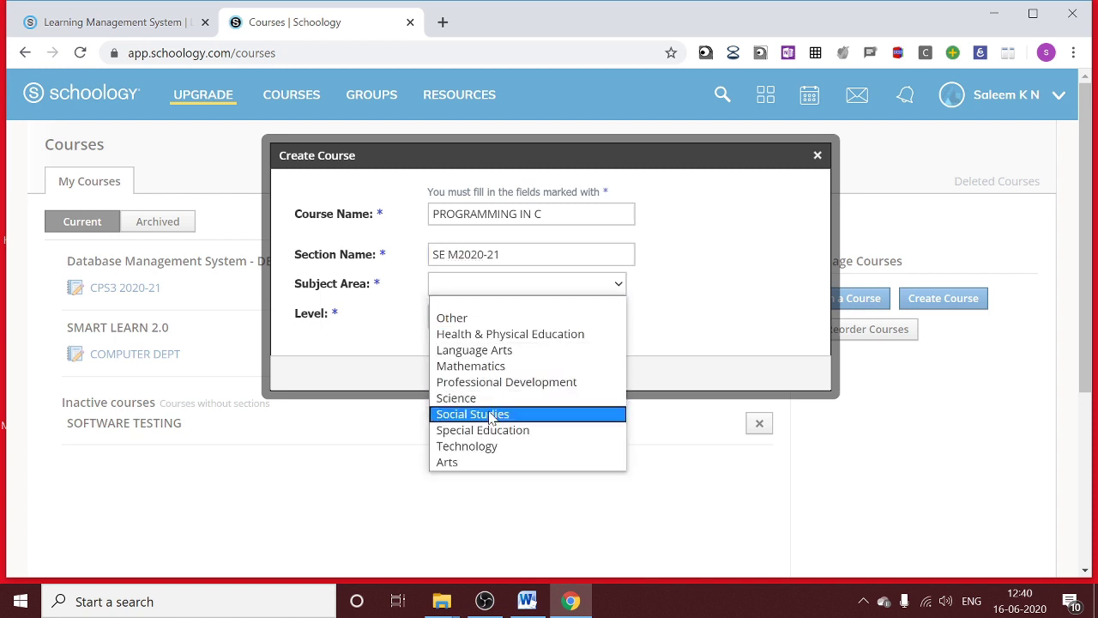
click(494, 446)
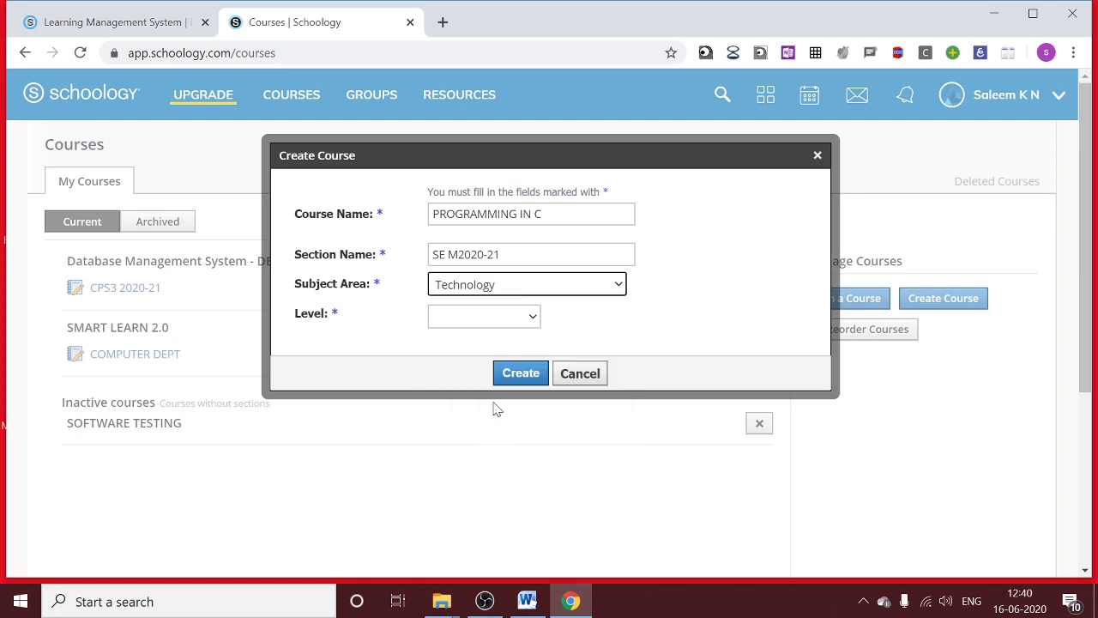
click(489, 321)
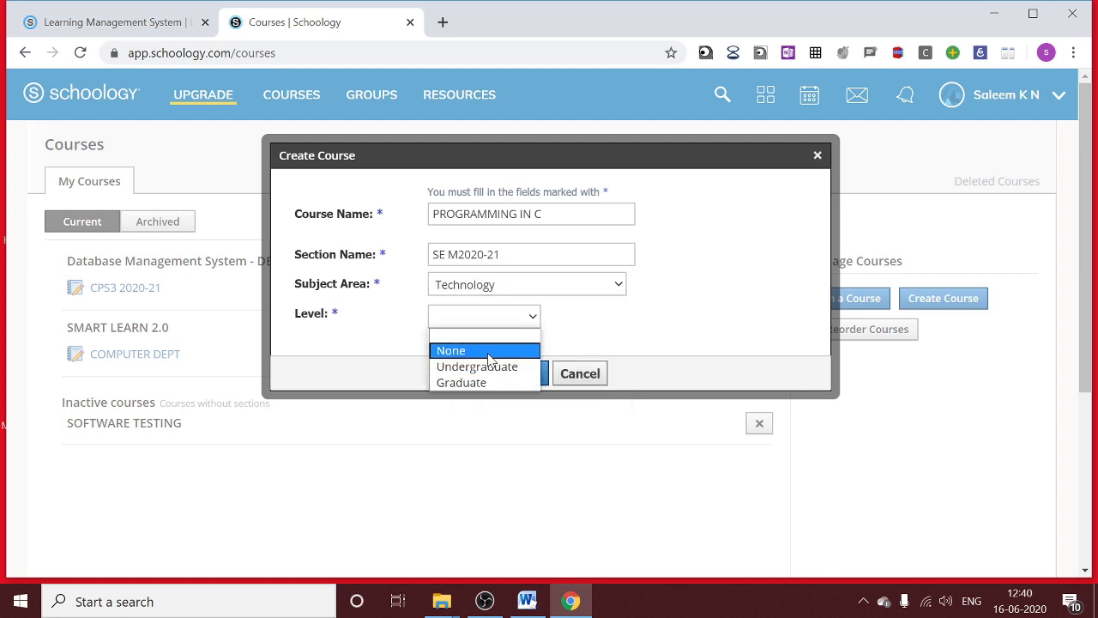
click(488, 353)
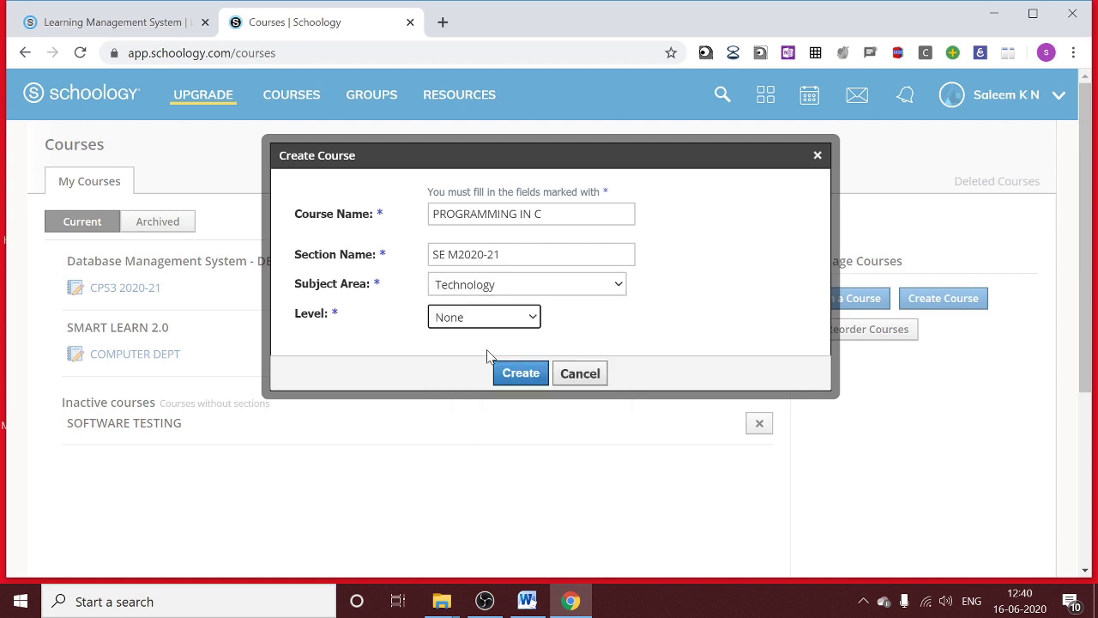
click(528, 374)
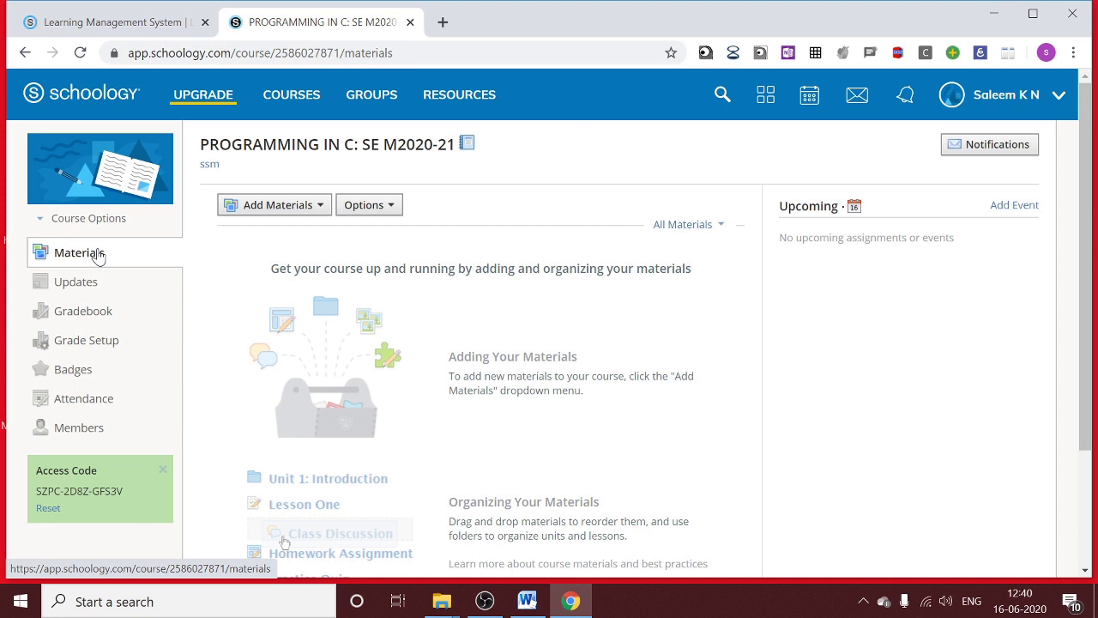
Go to the Programming in C materials and begin adding a new Test/Quiz
click(98, 262)
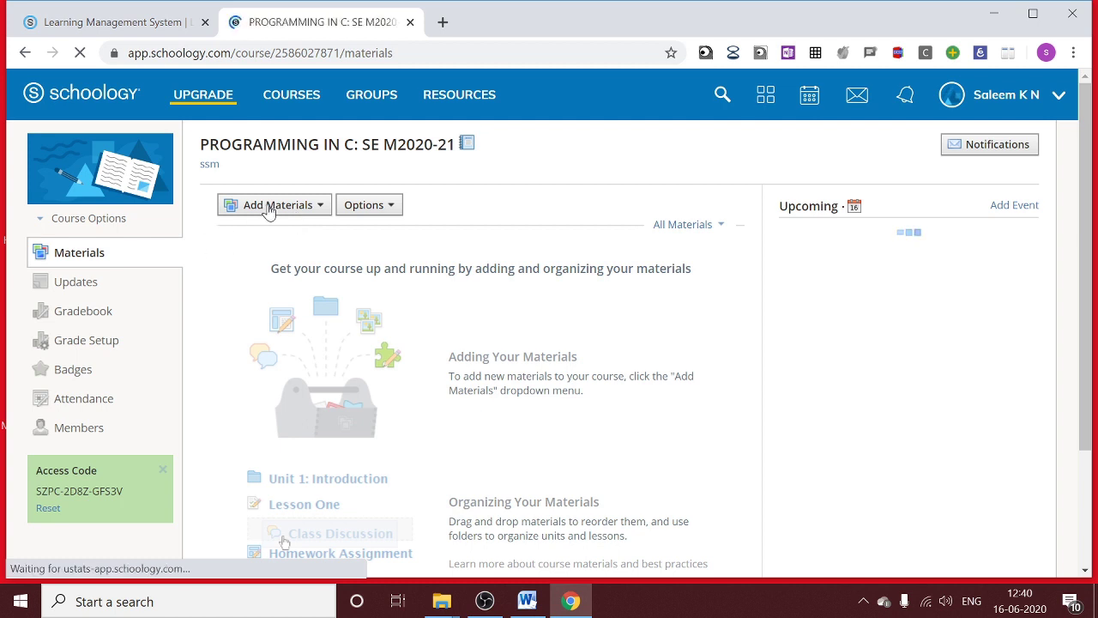
click(322, 210)
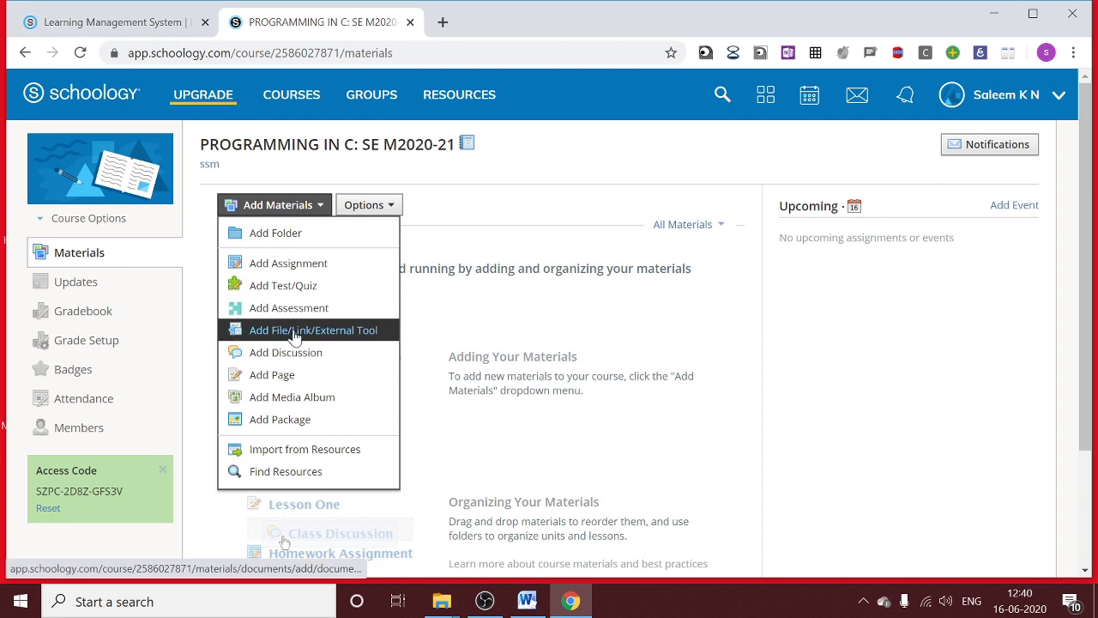
click(300, 286)
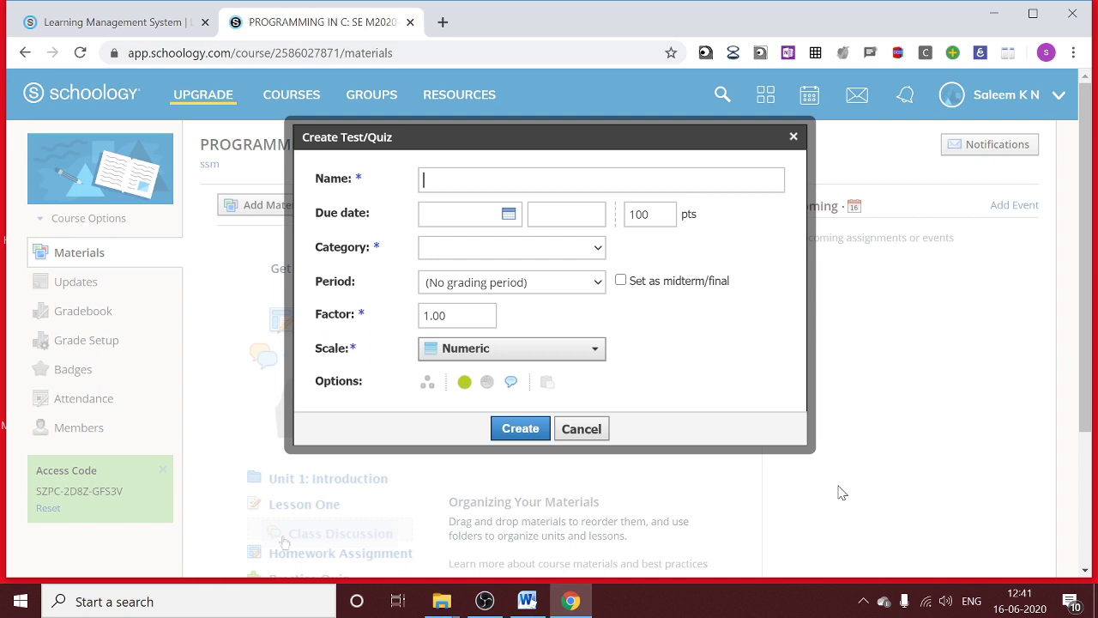
Name the quiz CLASS TEST, due 6/16/20 11:59PM, worth 20 points, with a new grading category
text(CLASS)
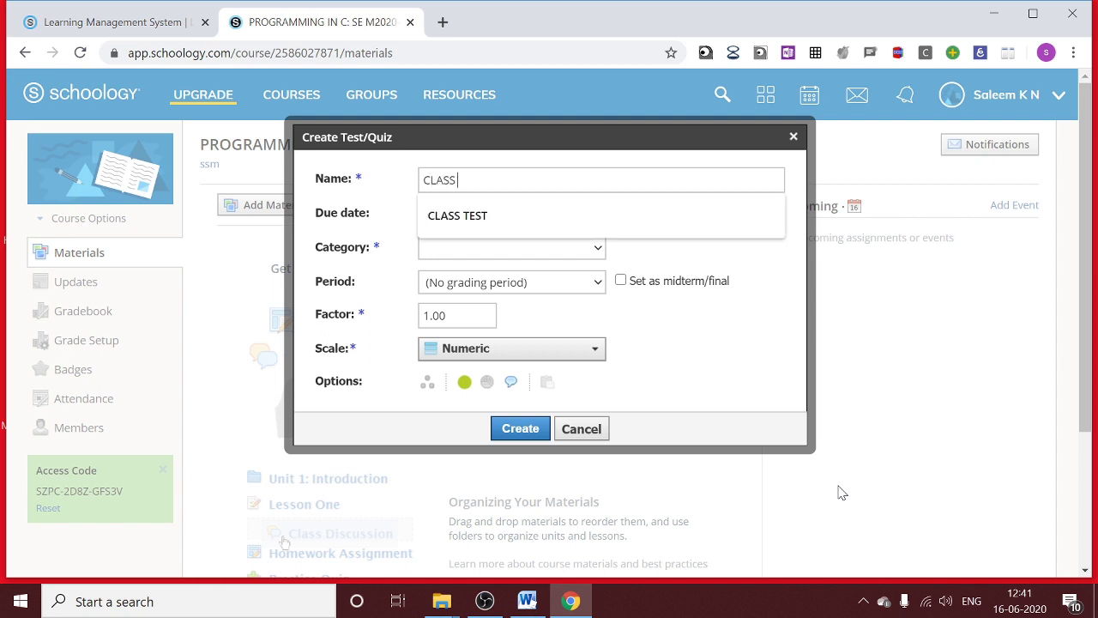
text( TEST)
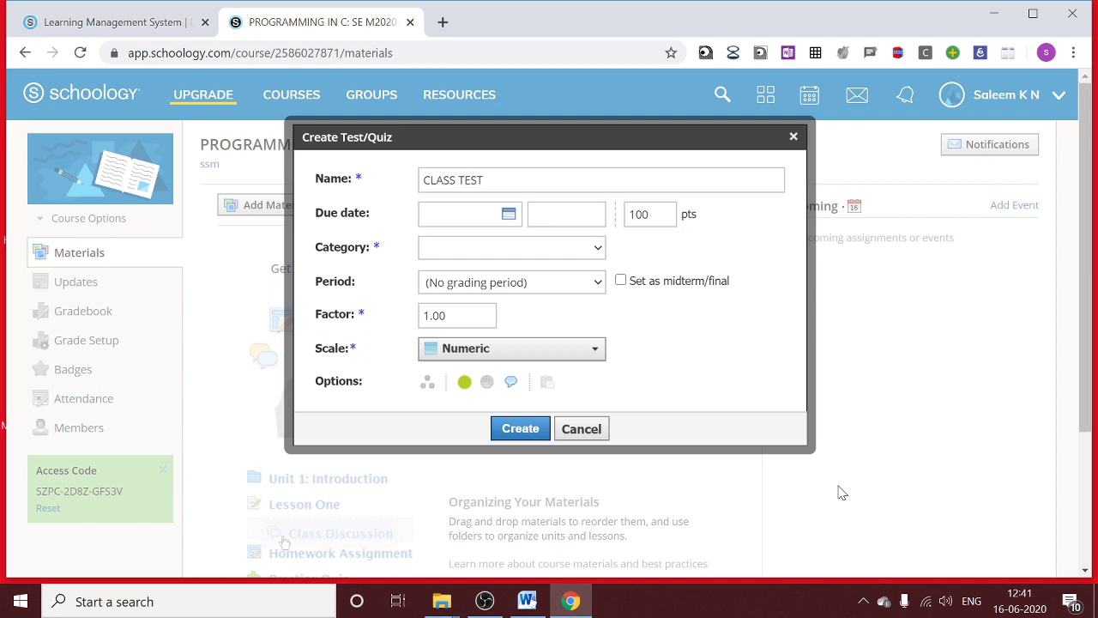
click(509, 217)
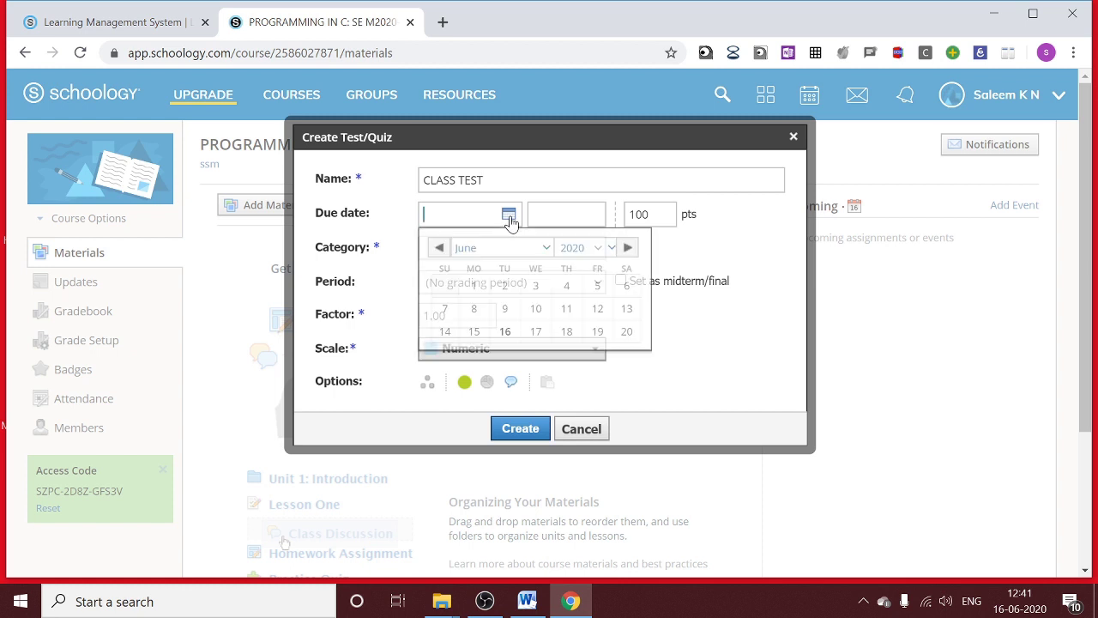
click(505, 331)
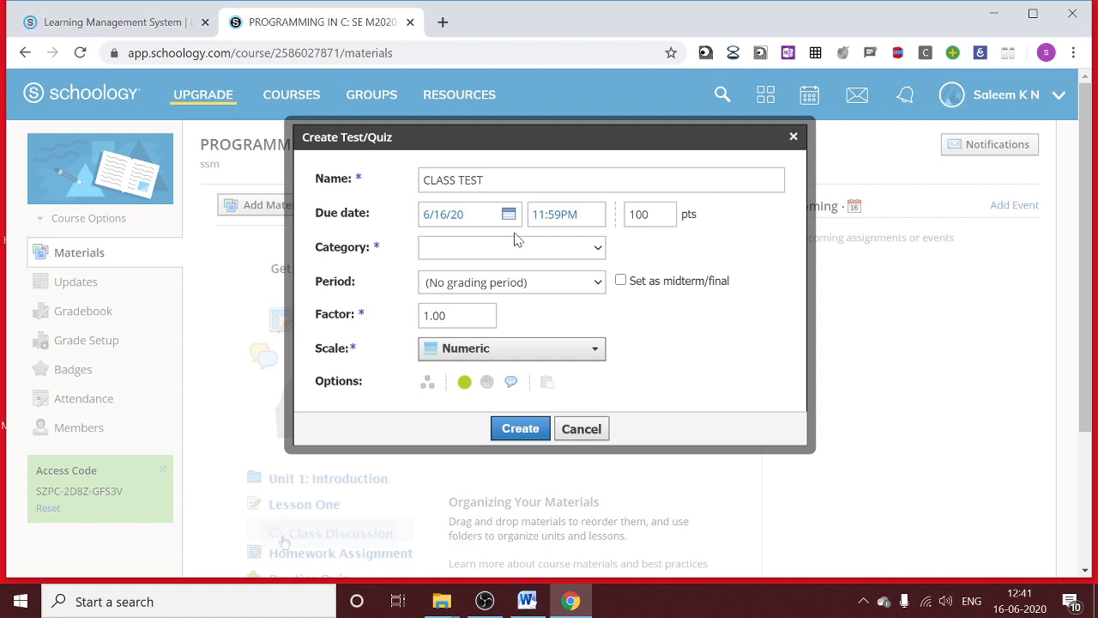
key(BackSpace)
key(BackSpace)
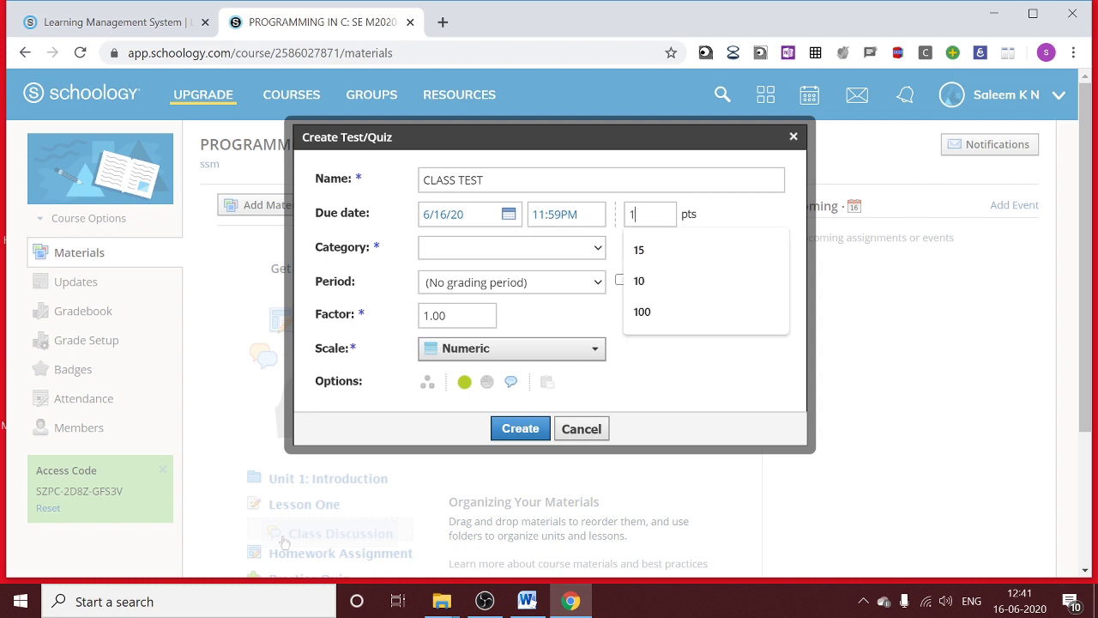
key(BackSpace)
text(20)
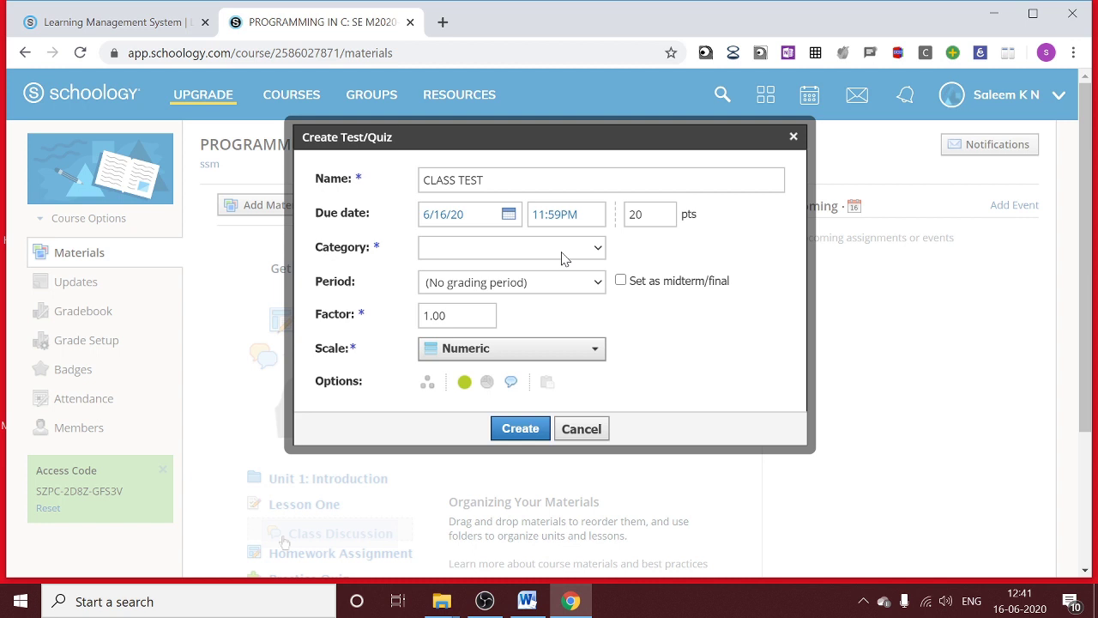
click(551, 248)
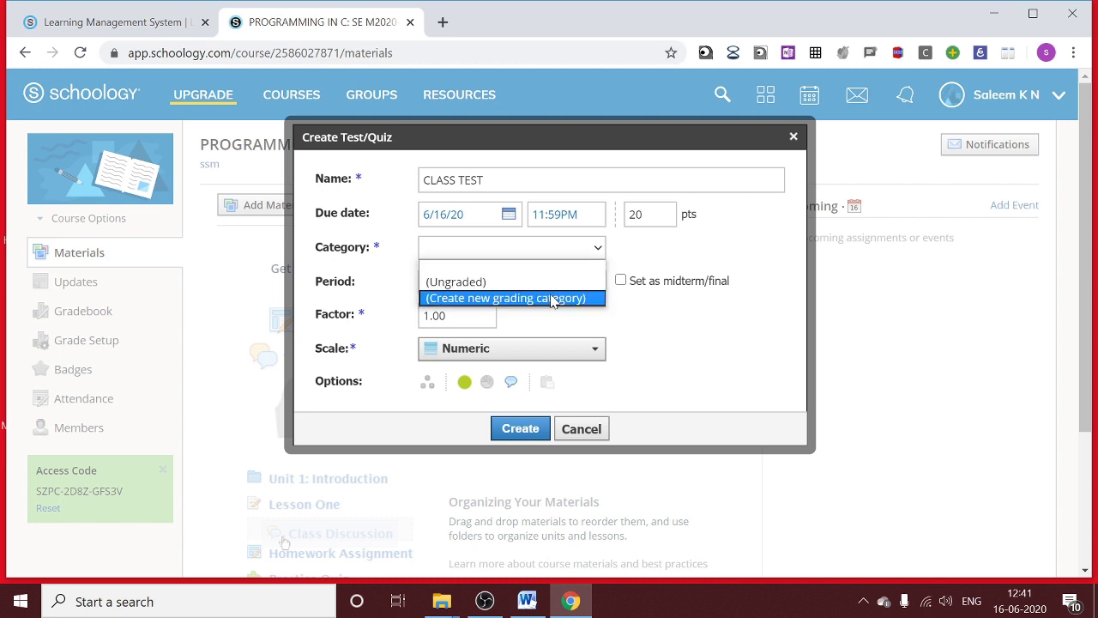
click(554, 300)
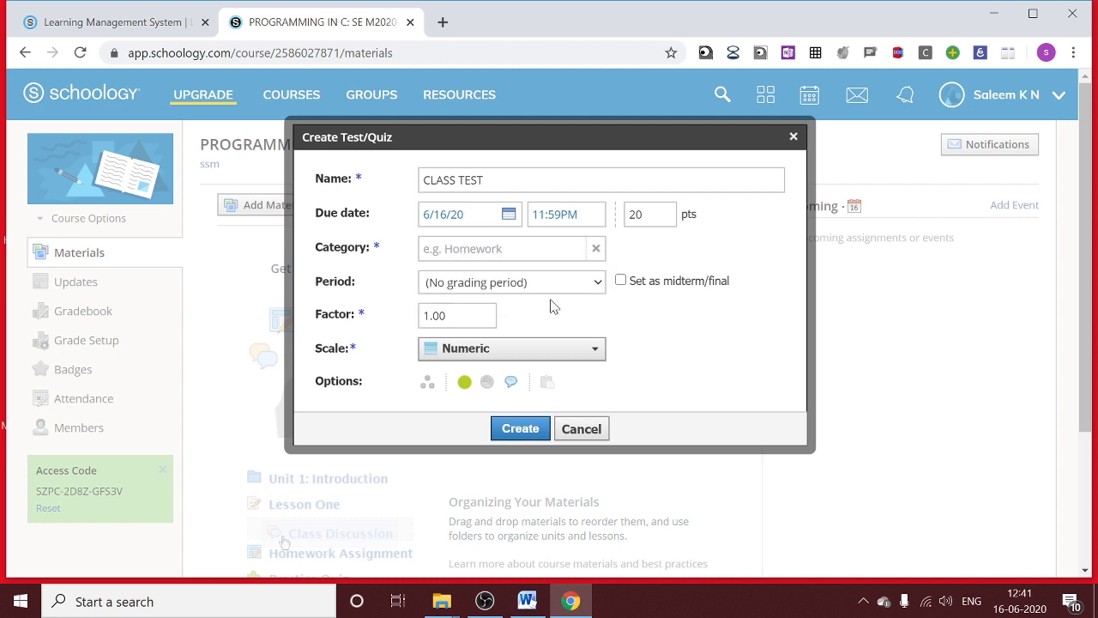
Name the new grading category TEST with no grading period and the Numeric scale
click(507, 248)
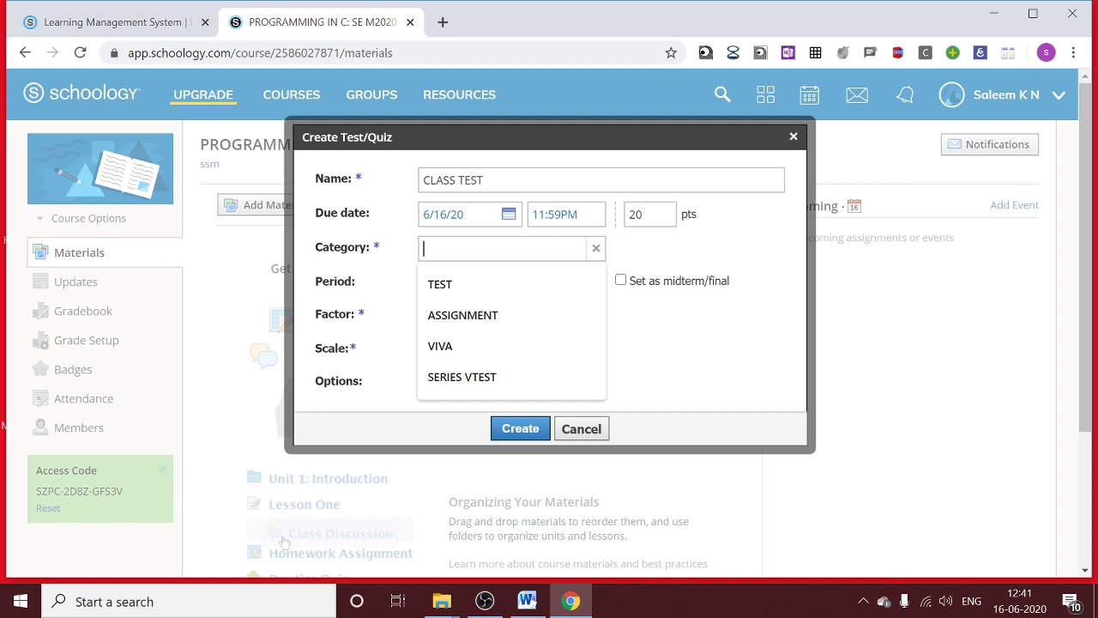
click(458, 285)
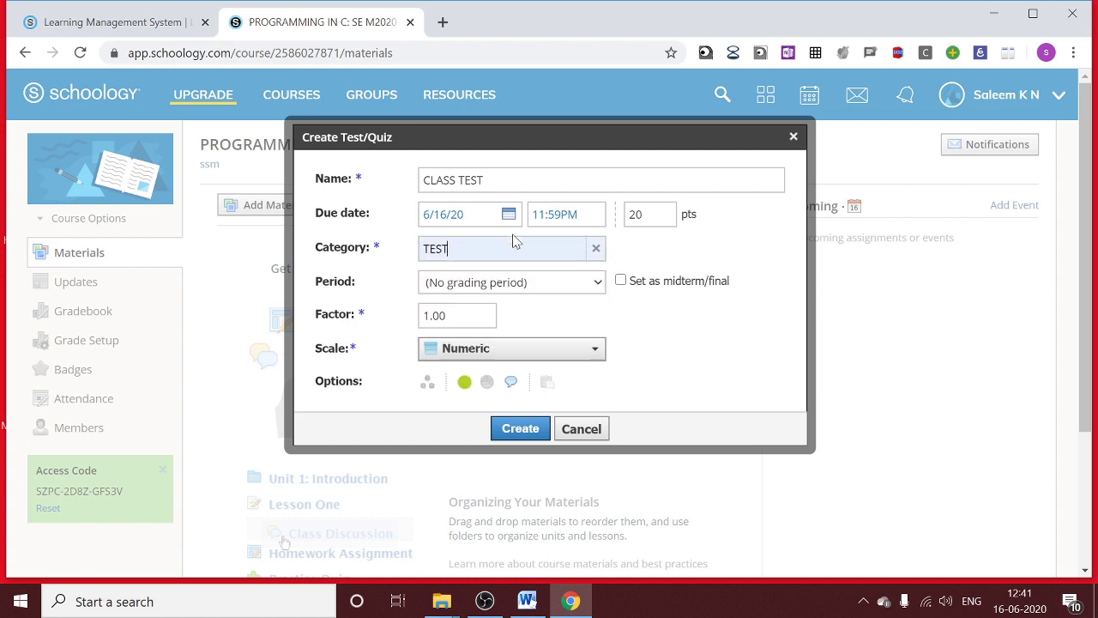
click(556, 288)
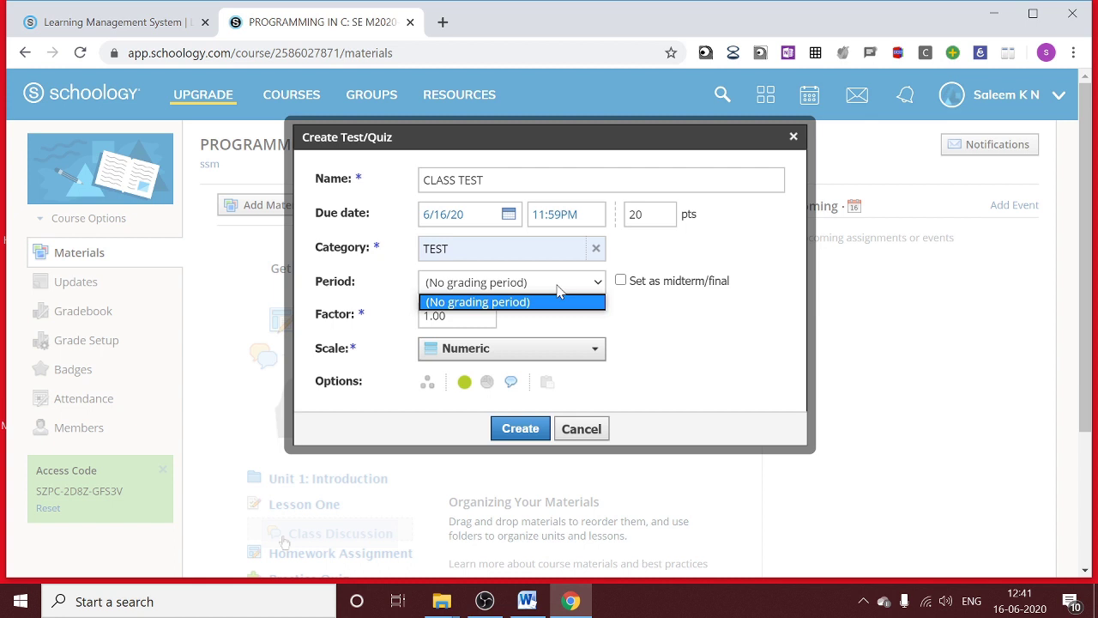
click(674, 316)
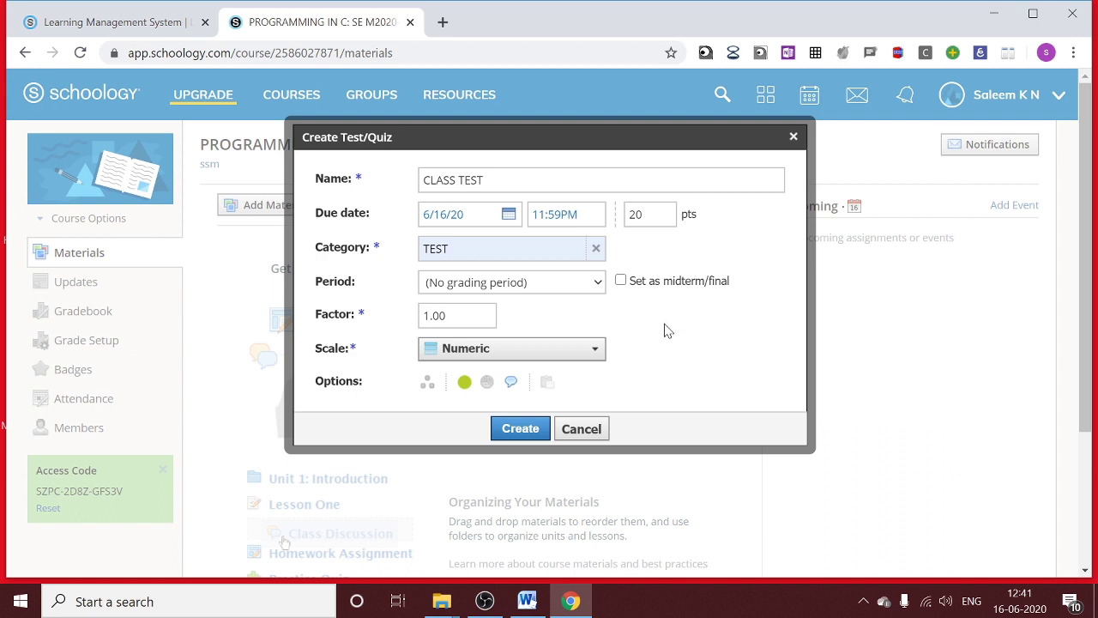
click(505, 357)
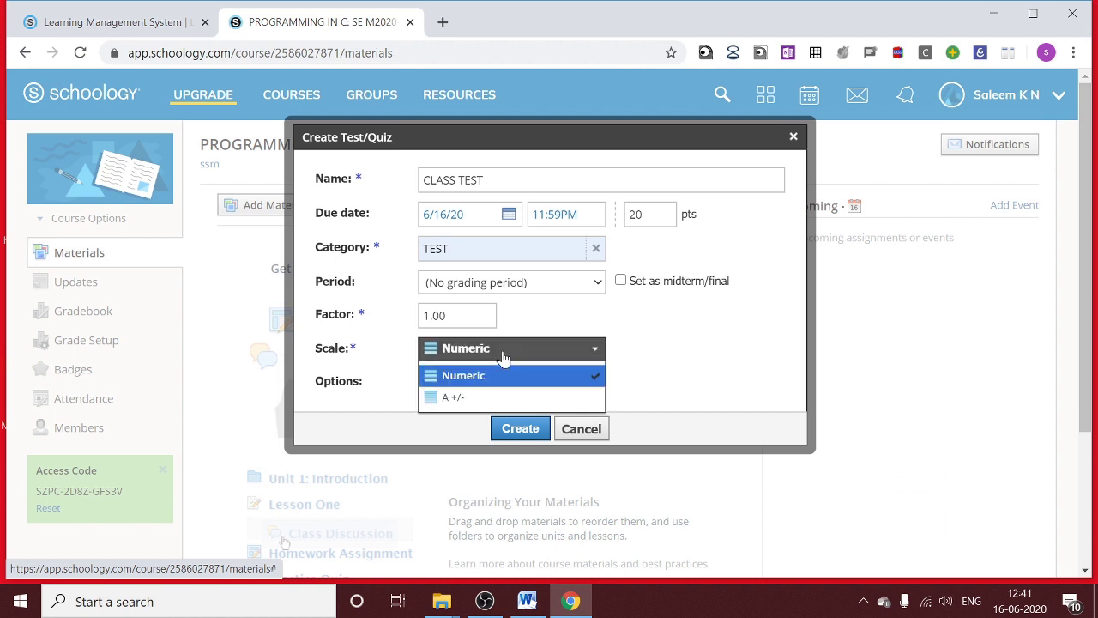
click(674, 366)
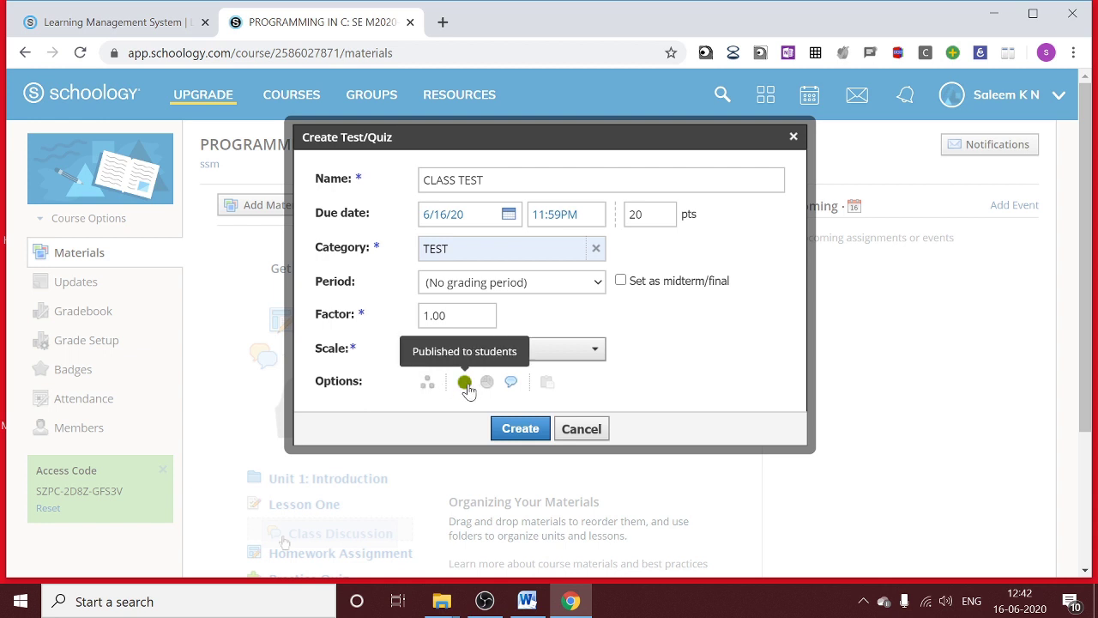
Create the CLASS TEST quiz and list the question types to add
click(526, 430)
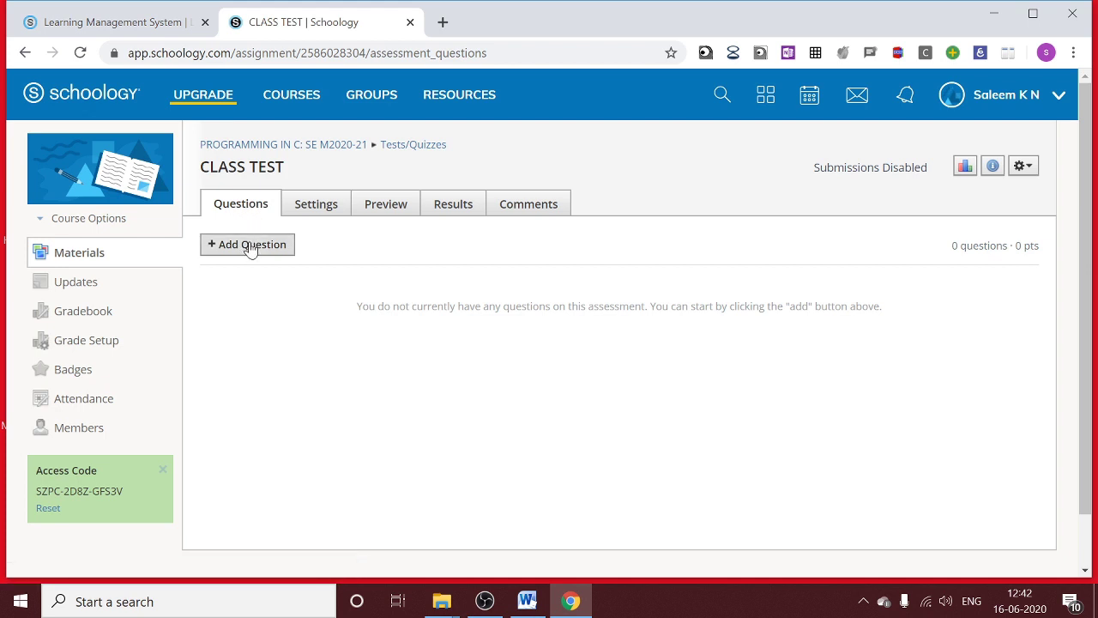
click(248, 244)
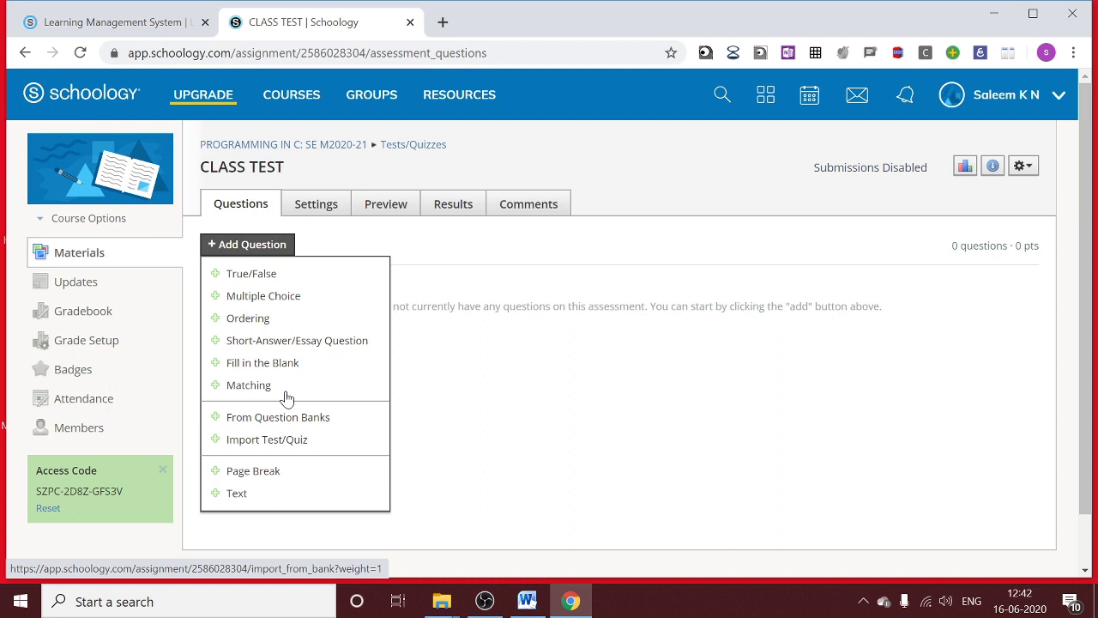
Draft the essay question 'WHAT IS A COMPUTER' in 18-point blue text with a 400-character limit
click(301, 343)
text(WHAT IS A CO)
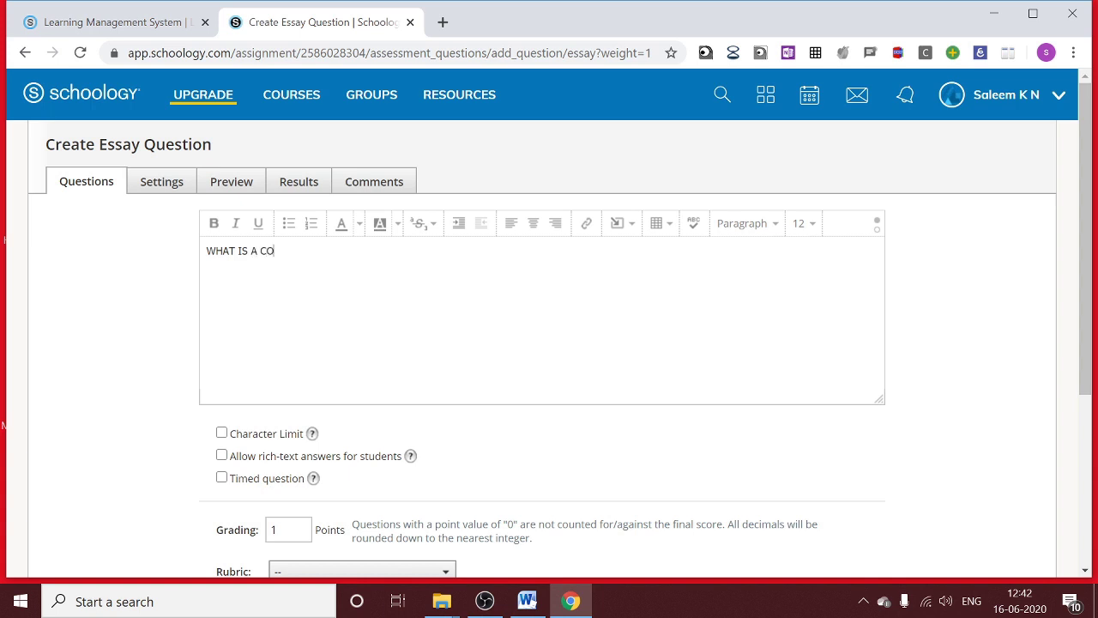
text(MPUTER)
drag(312, 251, 182, 266)
click(804, 225)
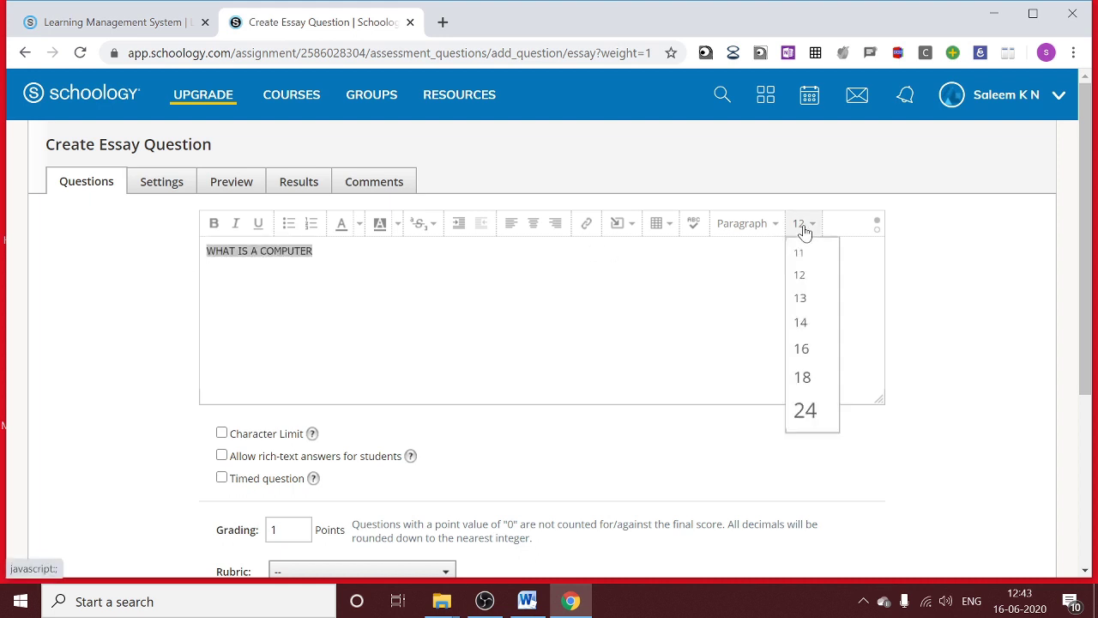
click(802, 375)
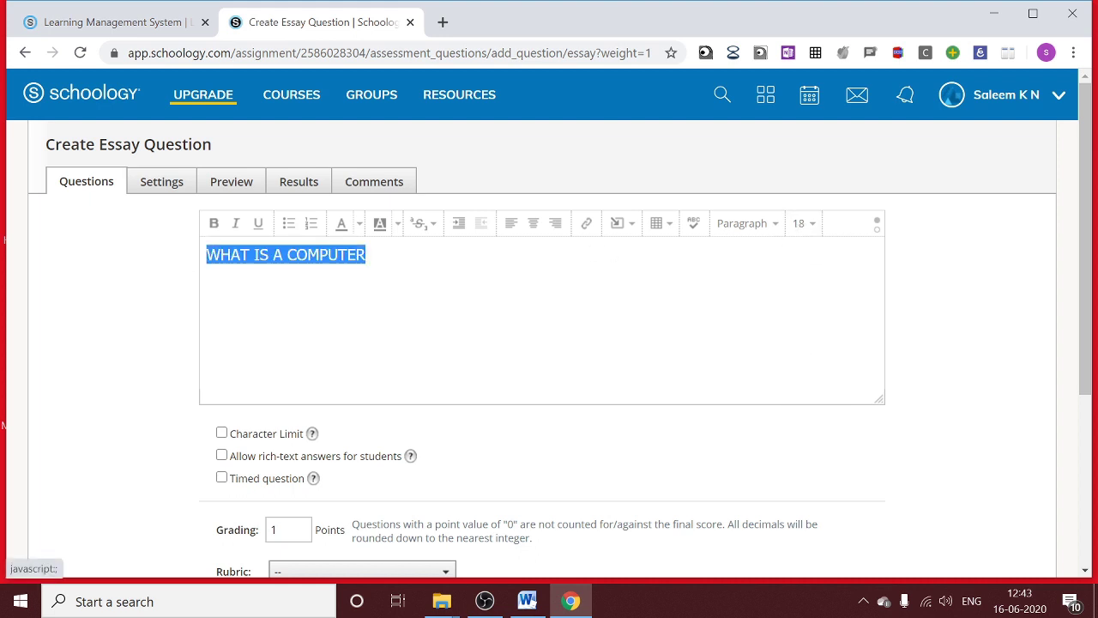
click(359, 224)
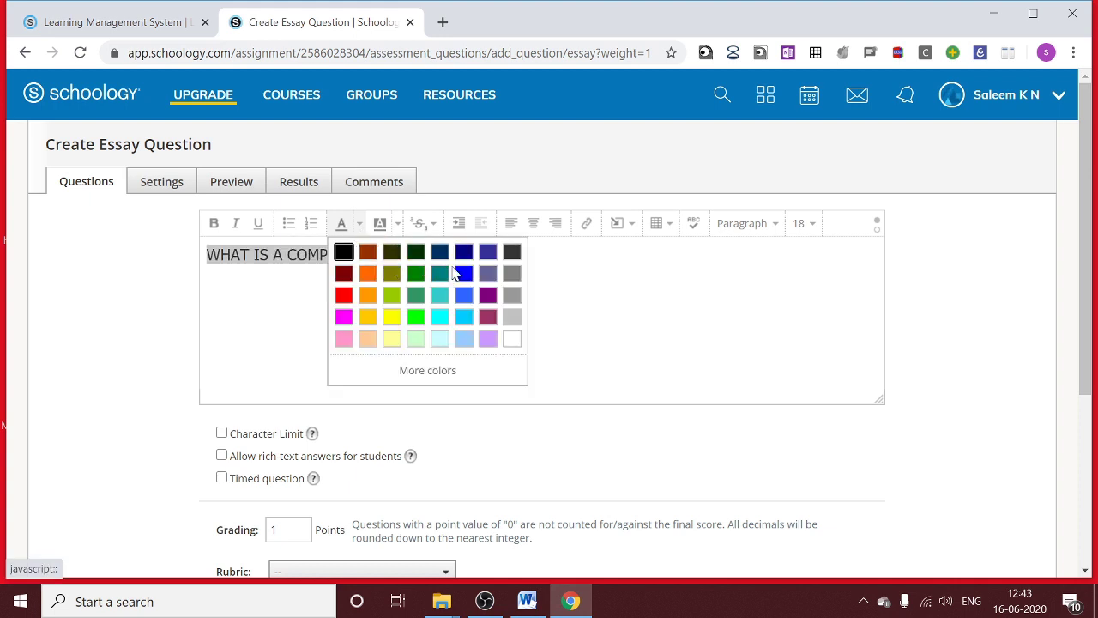
click(461, 273)
click(365, 255)
scroll(365, 254, down, 1)
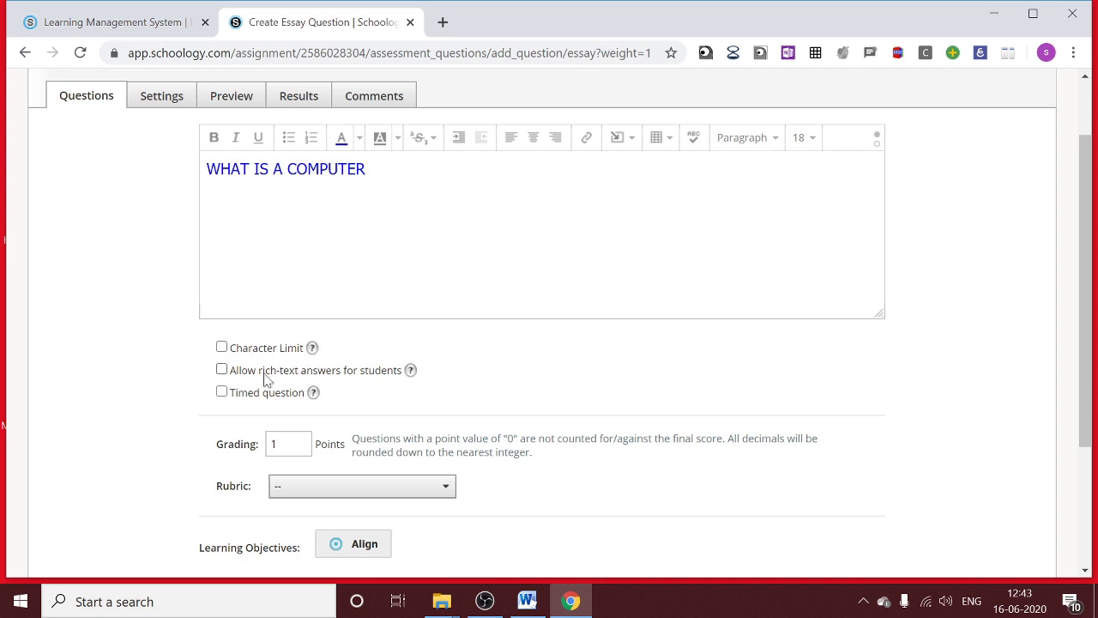
click(222, 348)
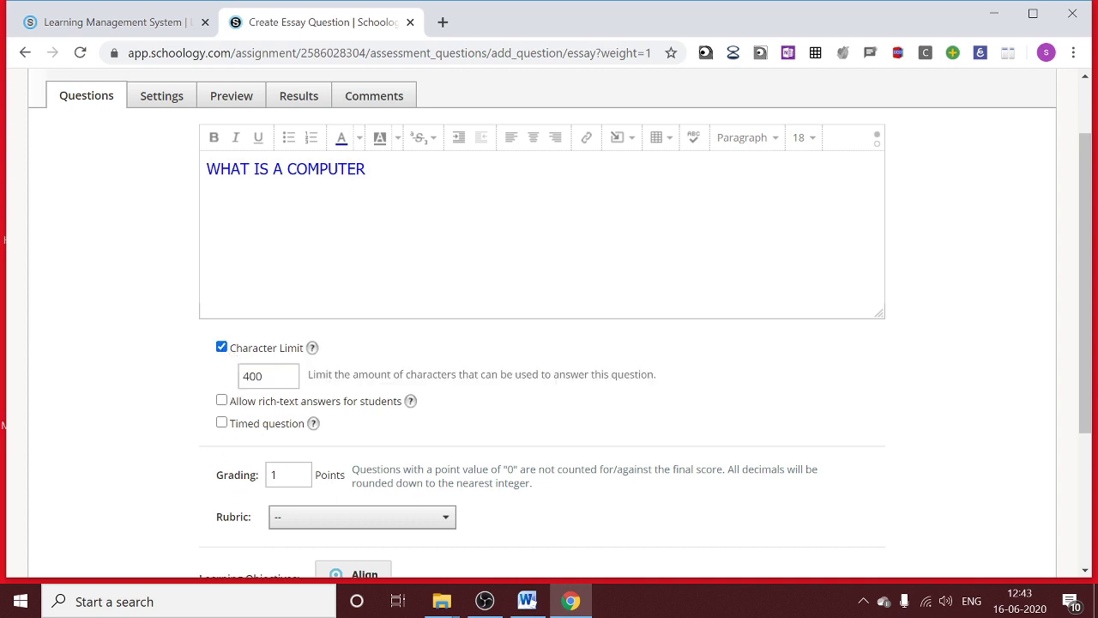
Time the question at 5 minutes, make it worth 5 points, and save it
click(222, 424)
click(370, 452)
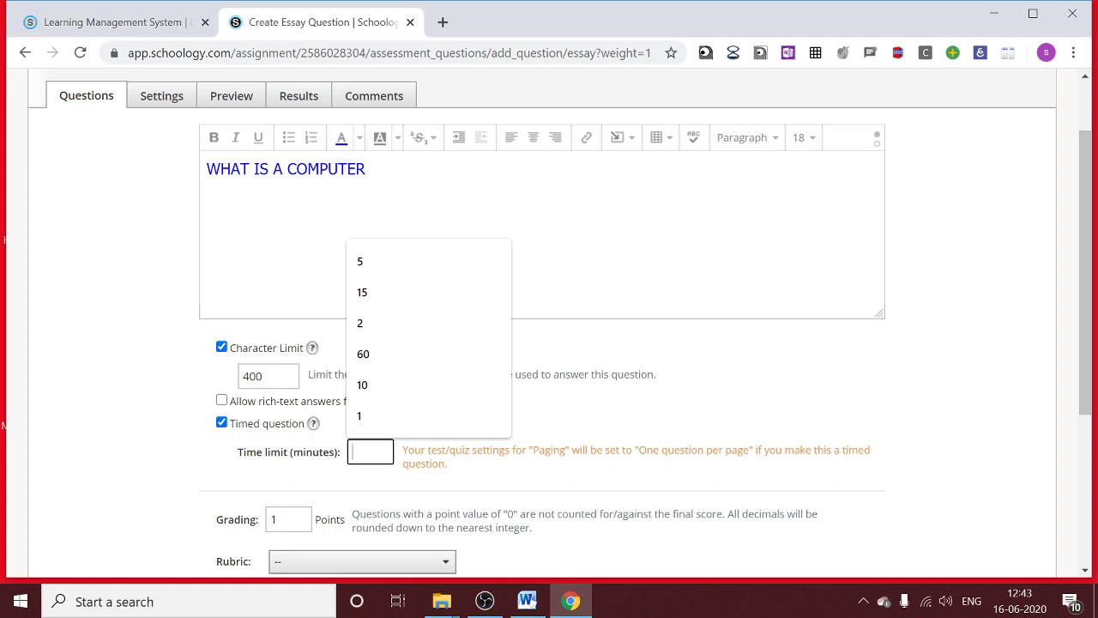
text(5)
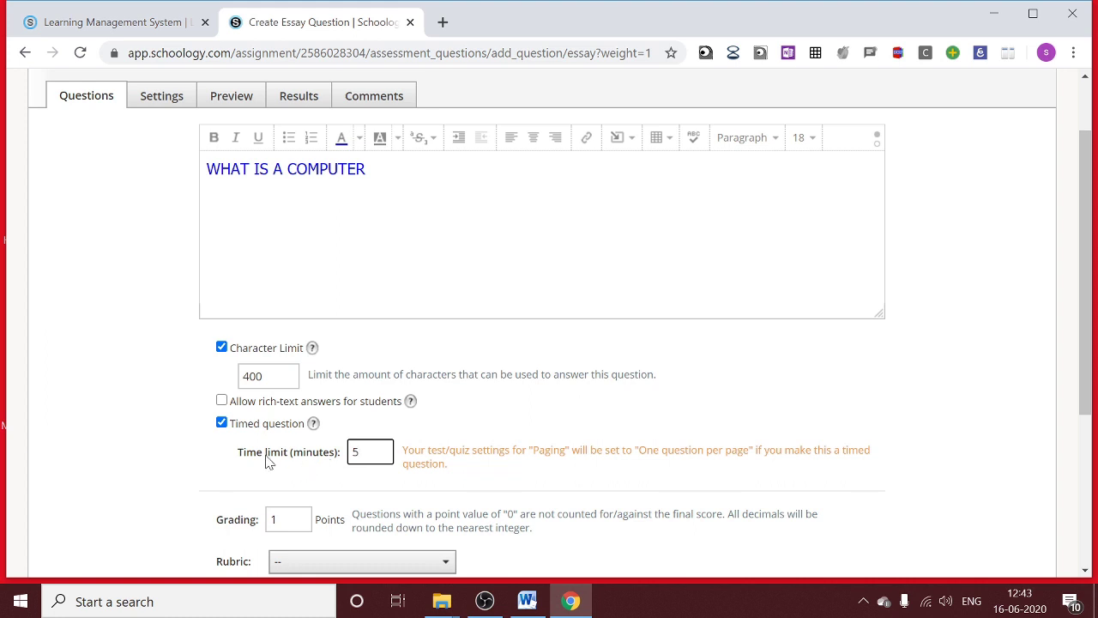
scroll(312, 421, down, 2)
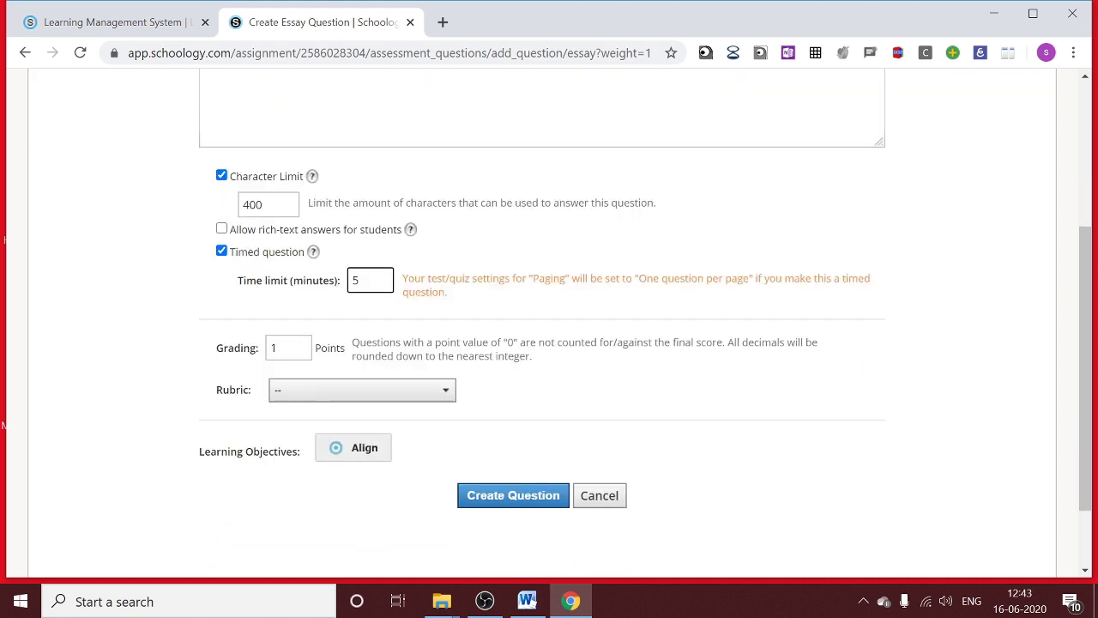
click(289, 349)
key(BackSpace)
click(521, 498)
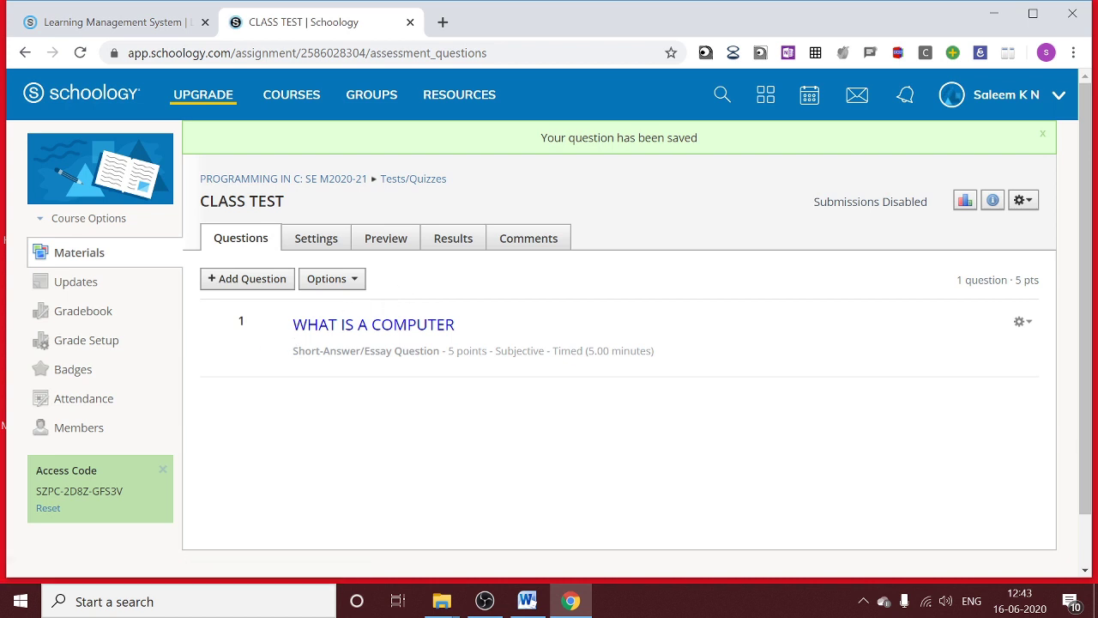
Browse the Add Question types and the Options menu, ending with the question-type list open
click(262, 282)
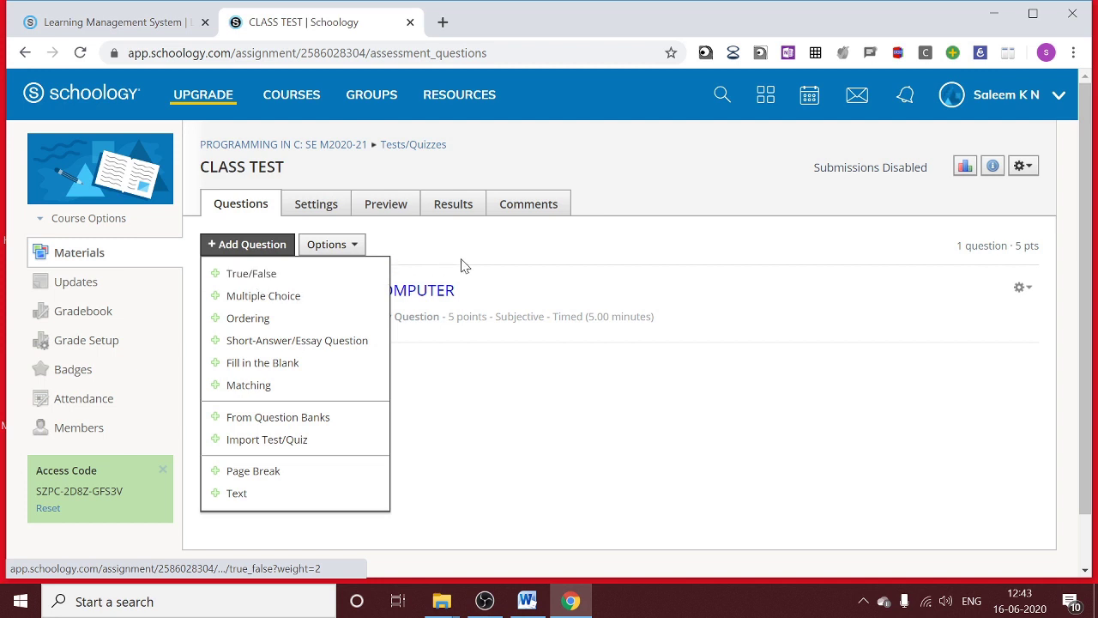
click(529, 265)
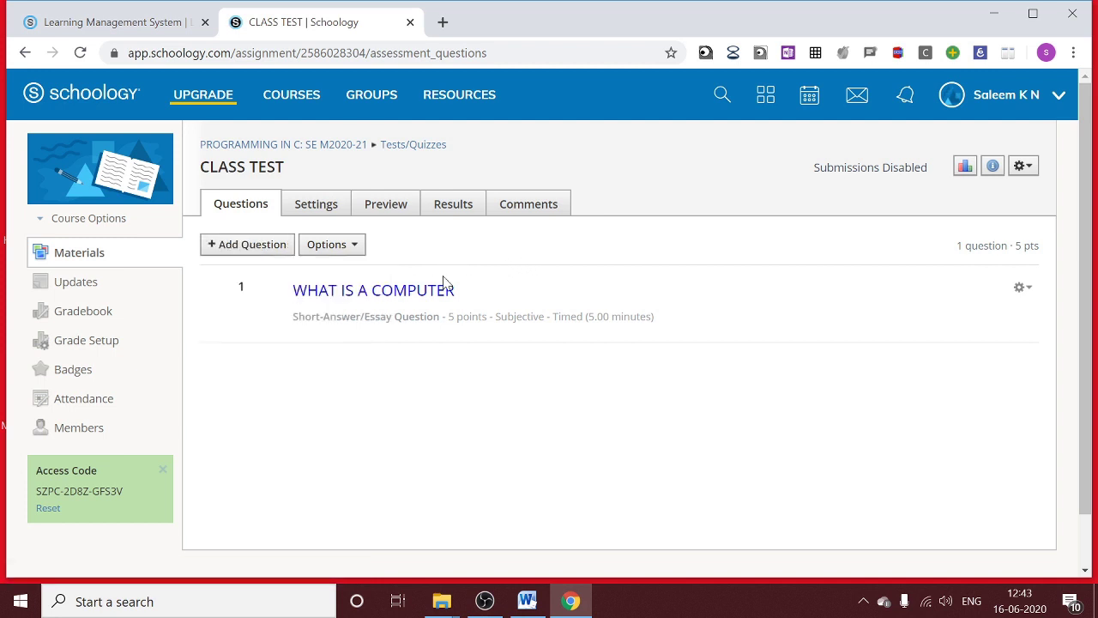
click(356, 248)
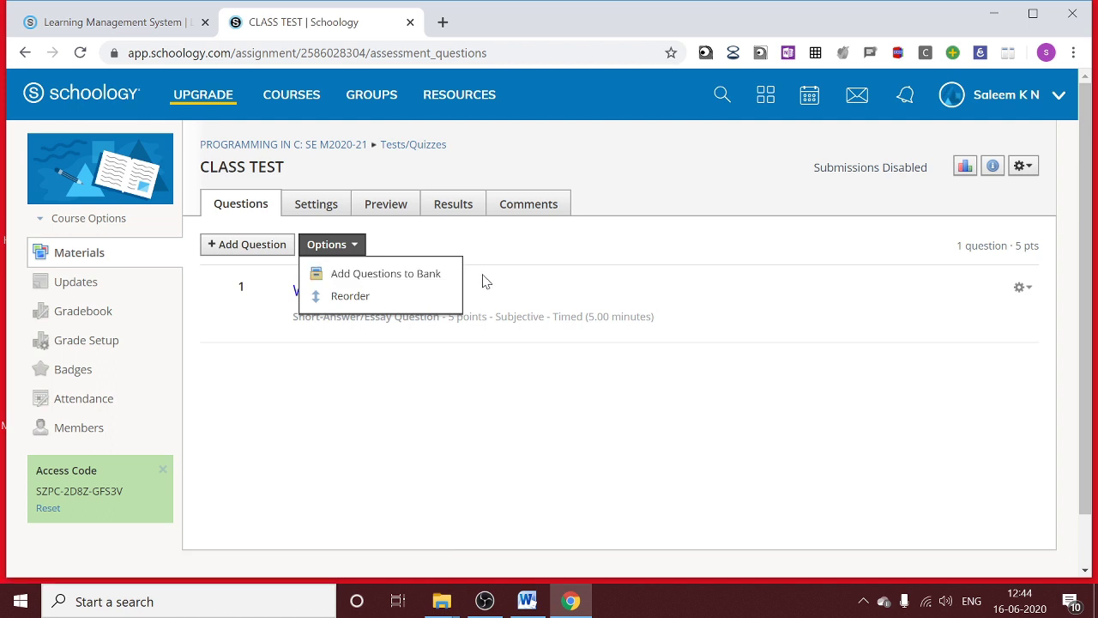
click(255, 252)
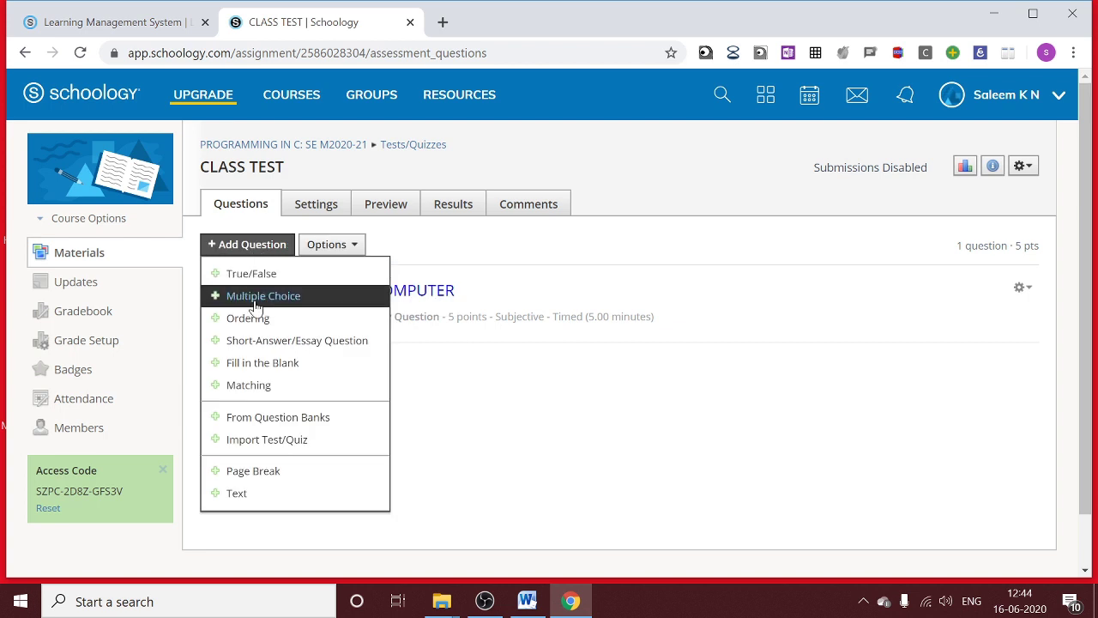
Import the average-mark question from the PIC question bank into CLASS TEST
click(277, 419)
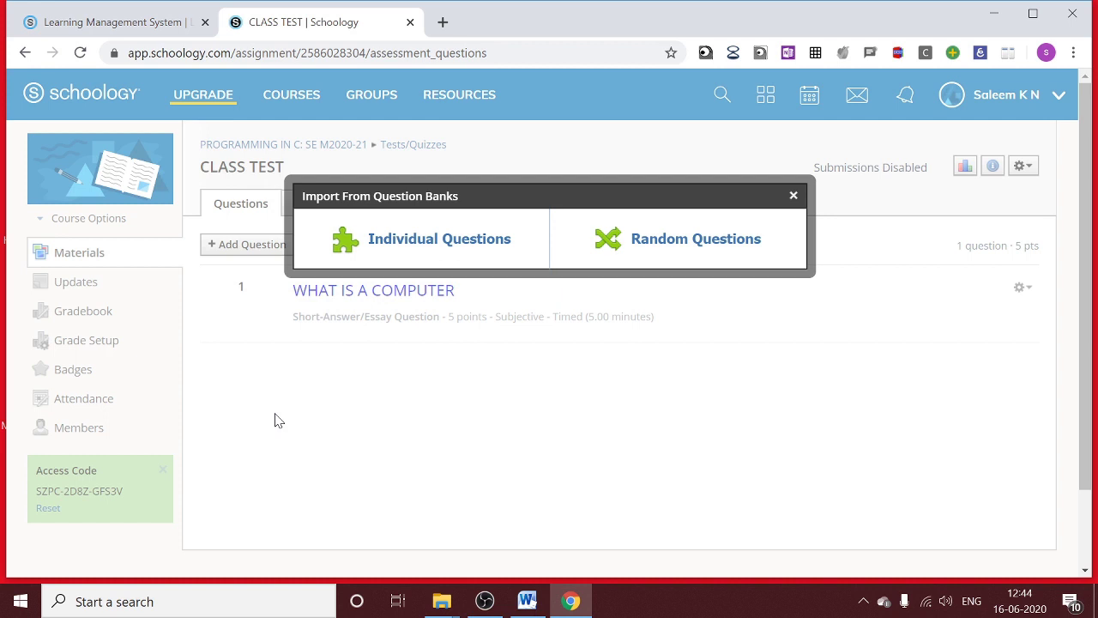
click(447, 249)
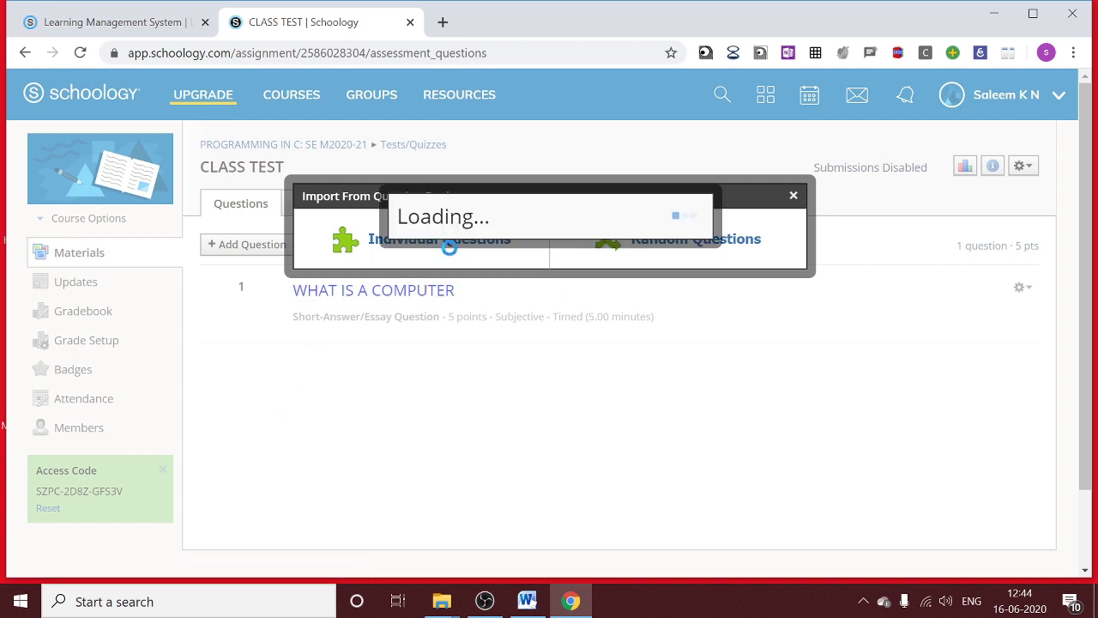
click(491, 207)
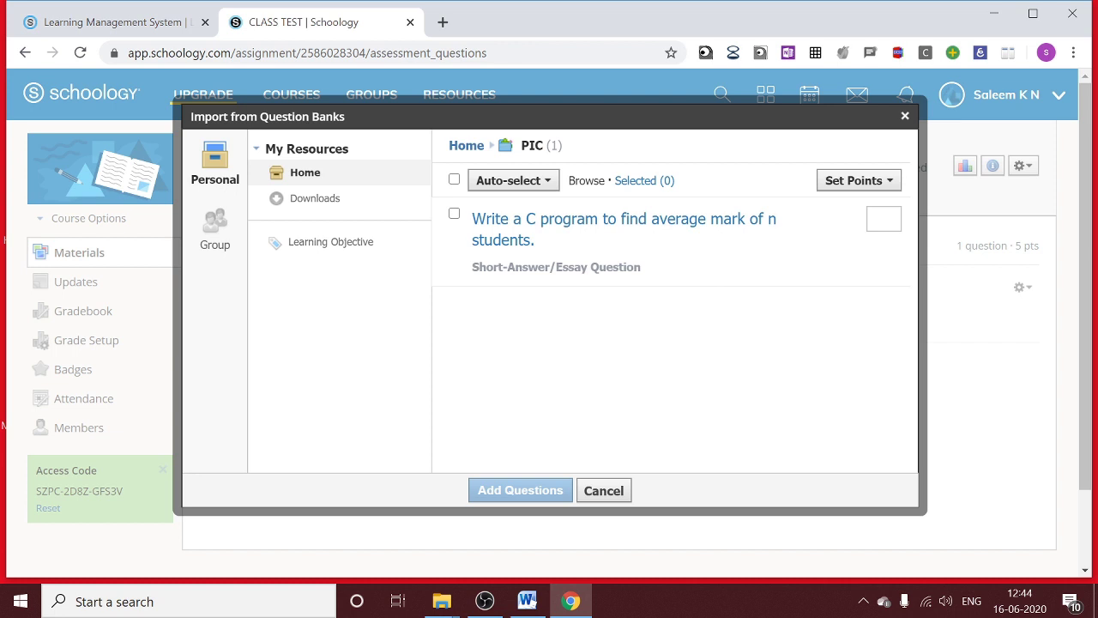
click(454, 213)
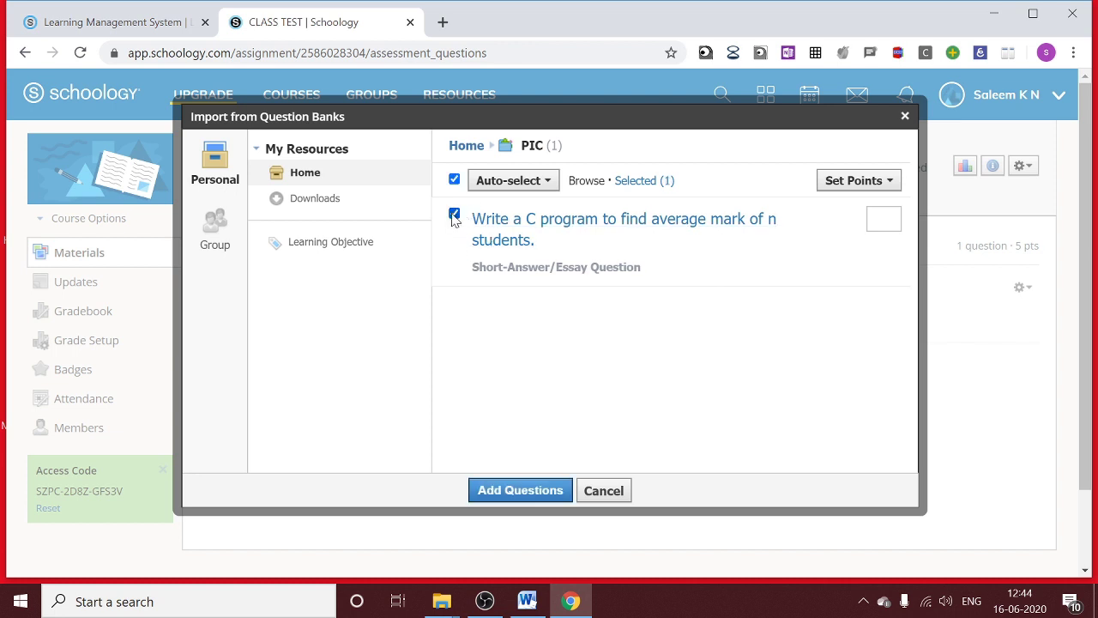
click(529, 490)
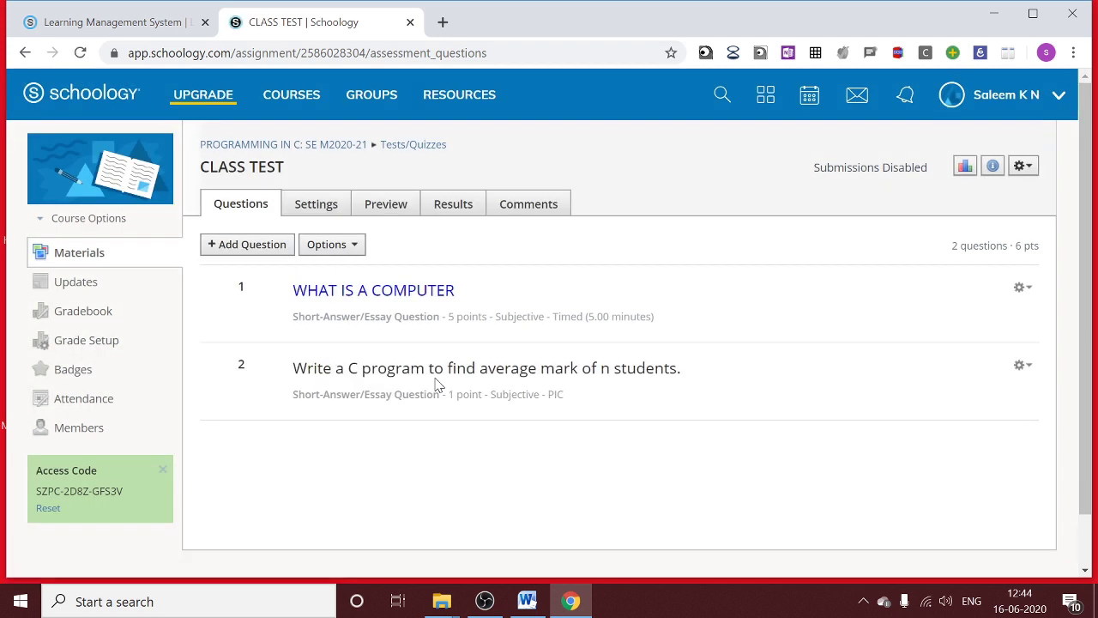
Start a new Short-Answer/Essay question for CLASS TEST
scroll(435, 384, down, 2)
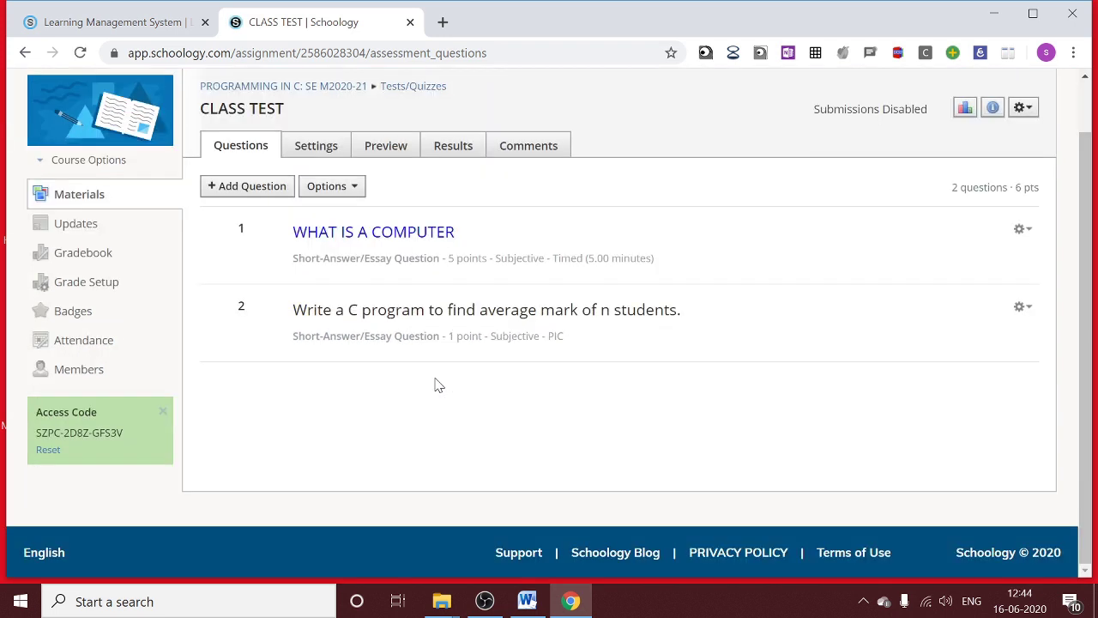
click(248, 189)
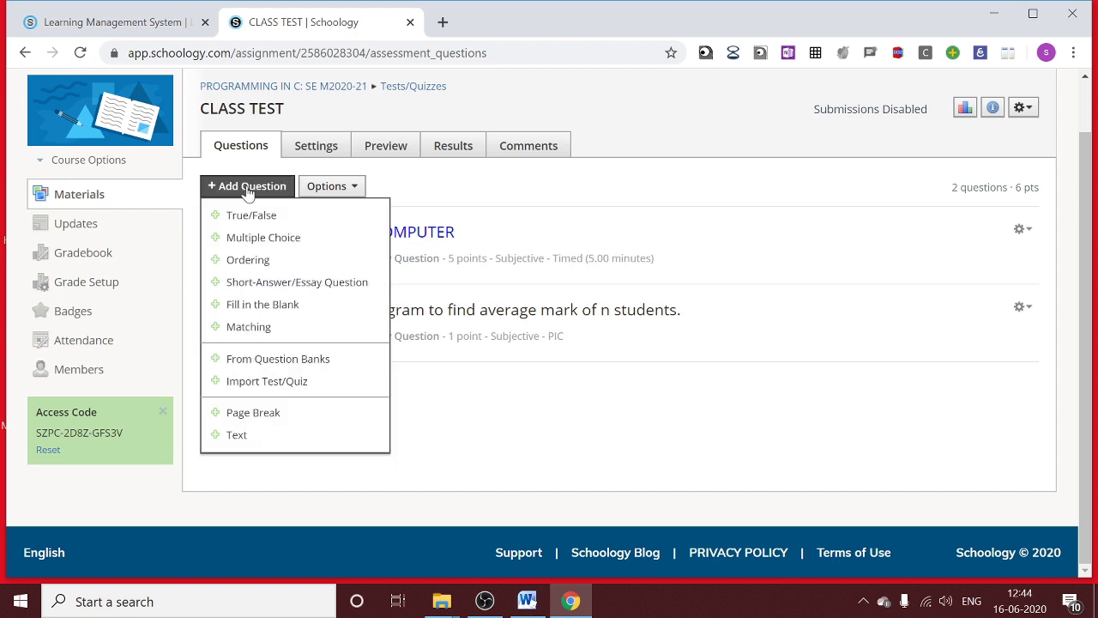
click(280, 283)
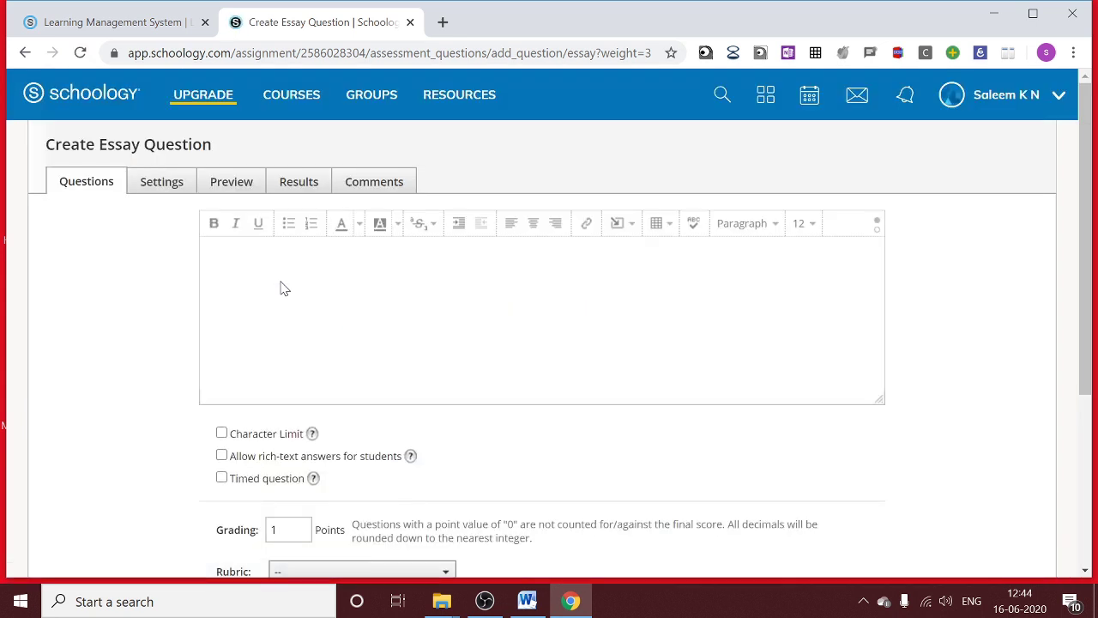
Copy the line 'What is a program?' from the Word question document
click(527, 600)
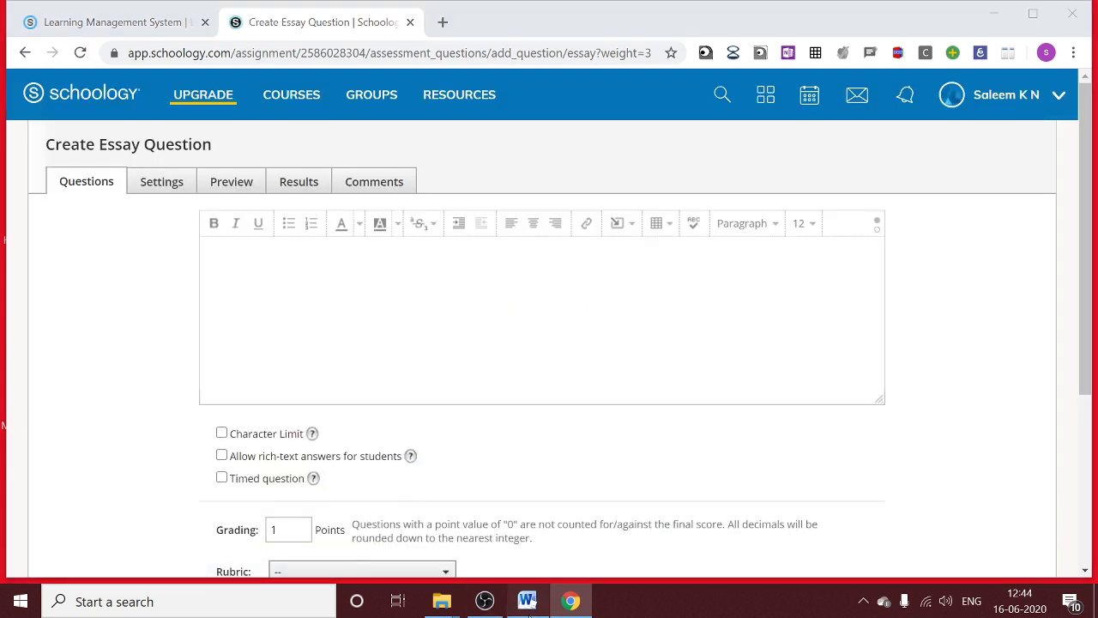
drag(542, 367, 323, 378)
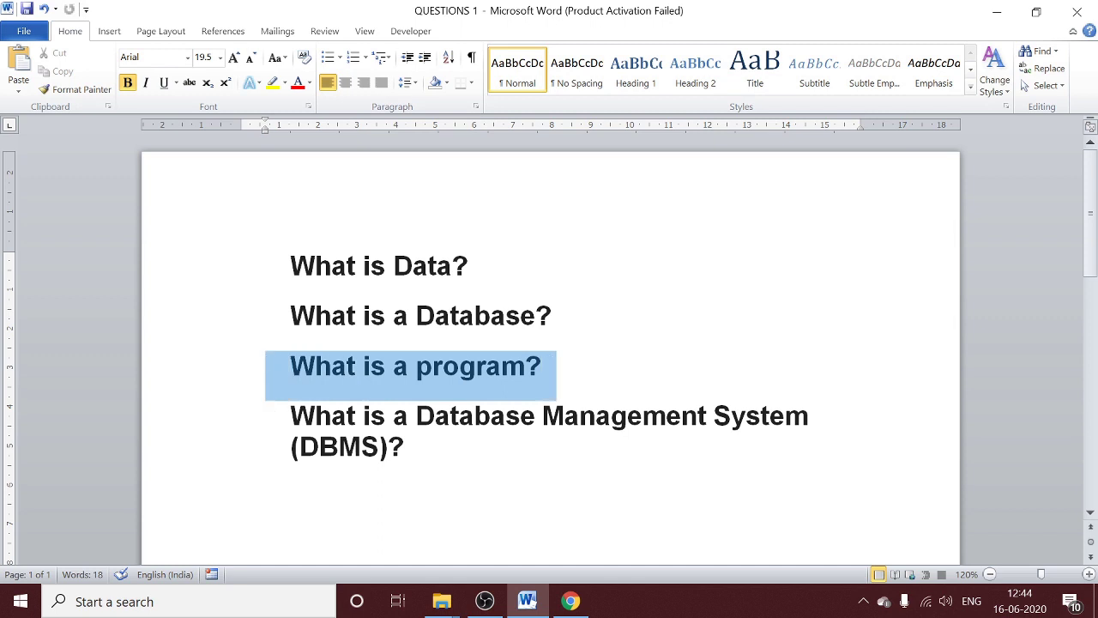
right_click(323, 379)
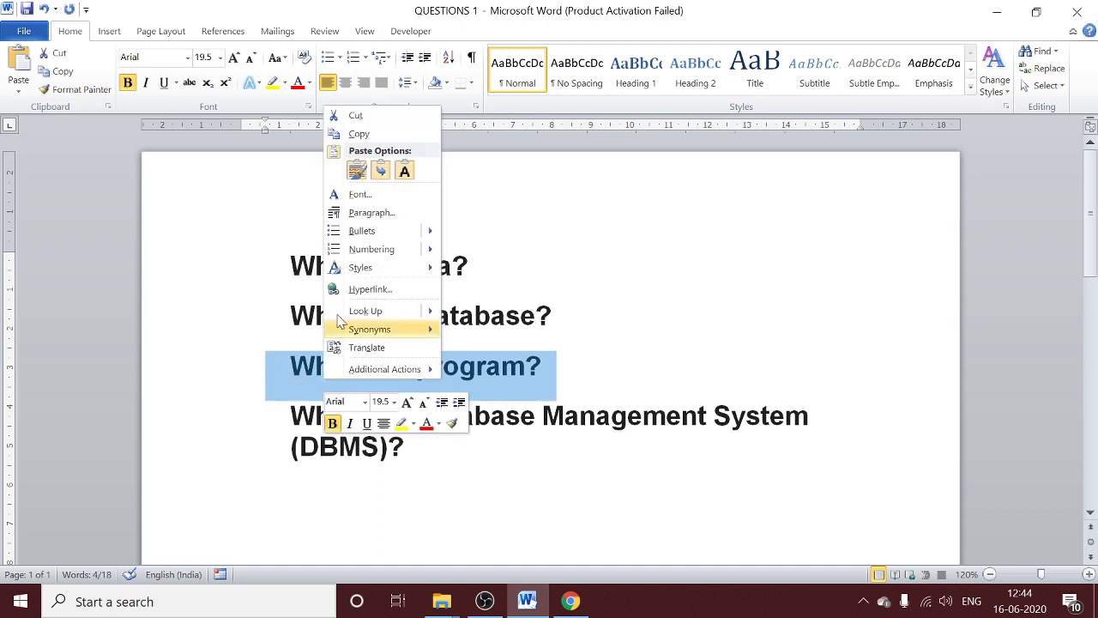
click(373, 137)
Paste 'What is a program?' as the essay question text
click(571, 601)
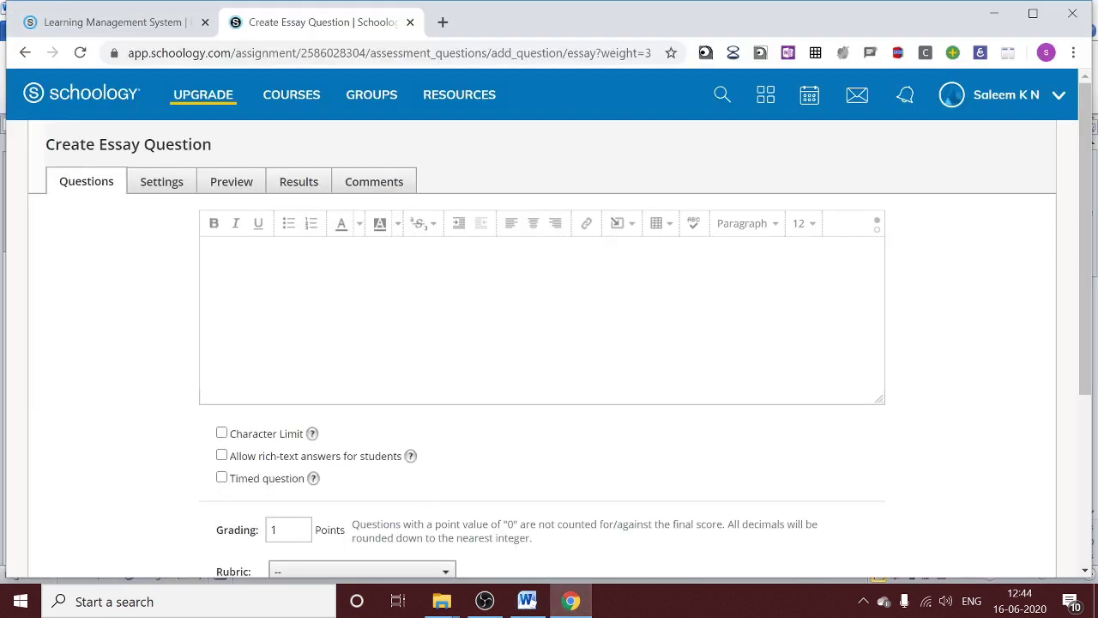
right_click(229, 255)
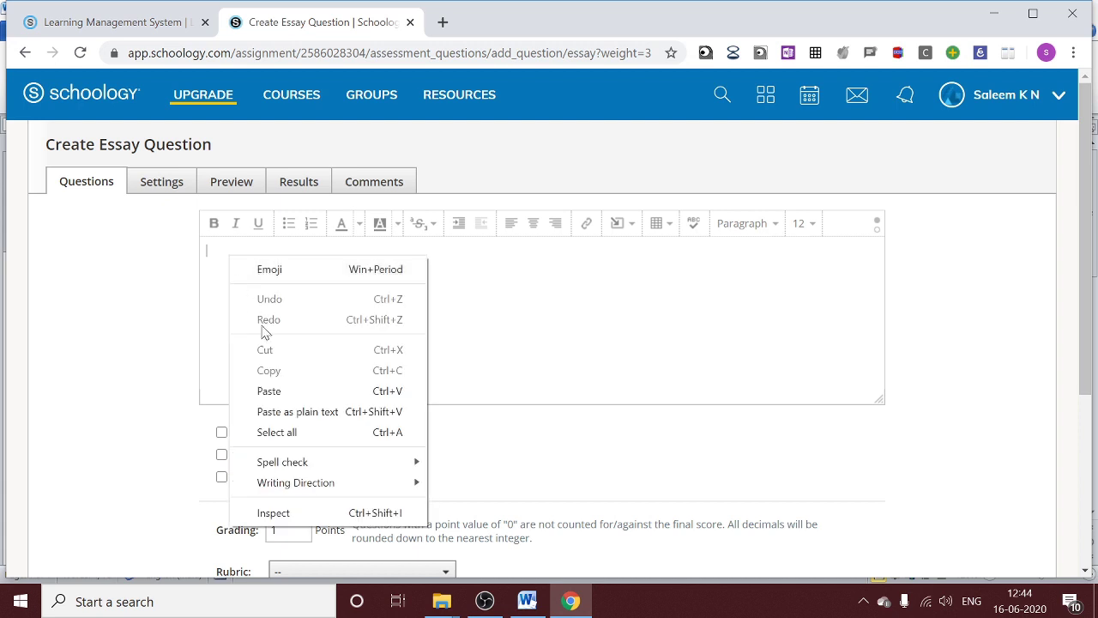
click(282, 392)
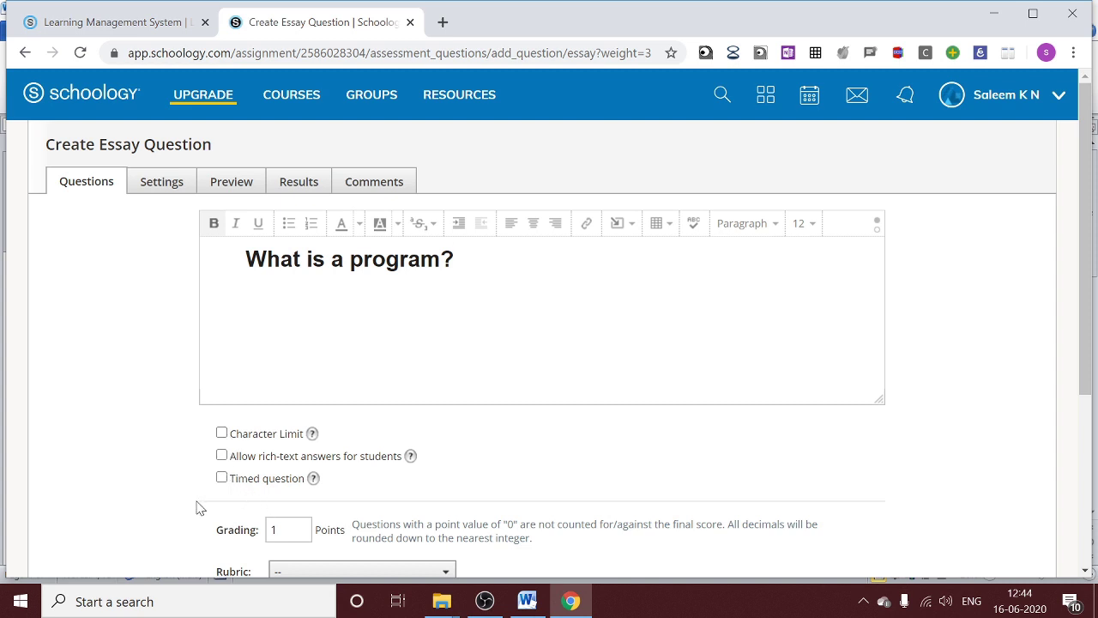
Time the question at 5 minutes, keep it worth 5 points, and create it
click(228, 478)
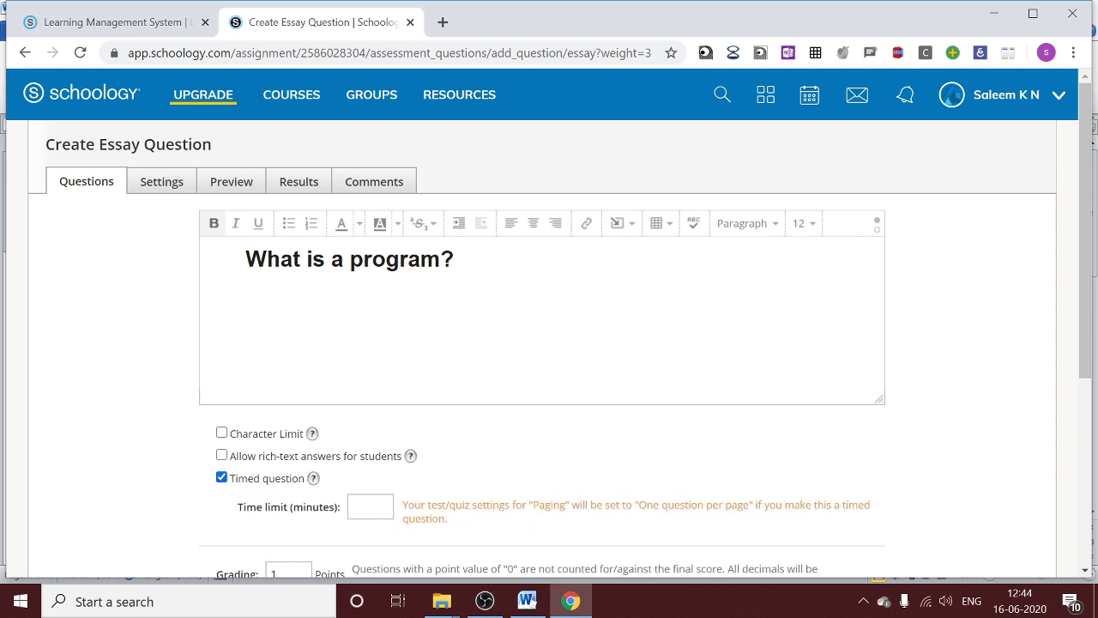
click(371, 507)
text(5)
scroll(340, 531, down, 1)
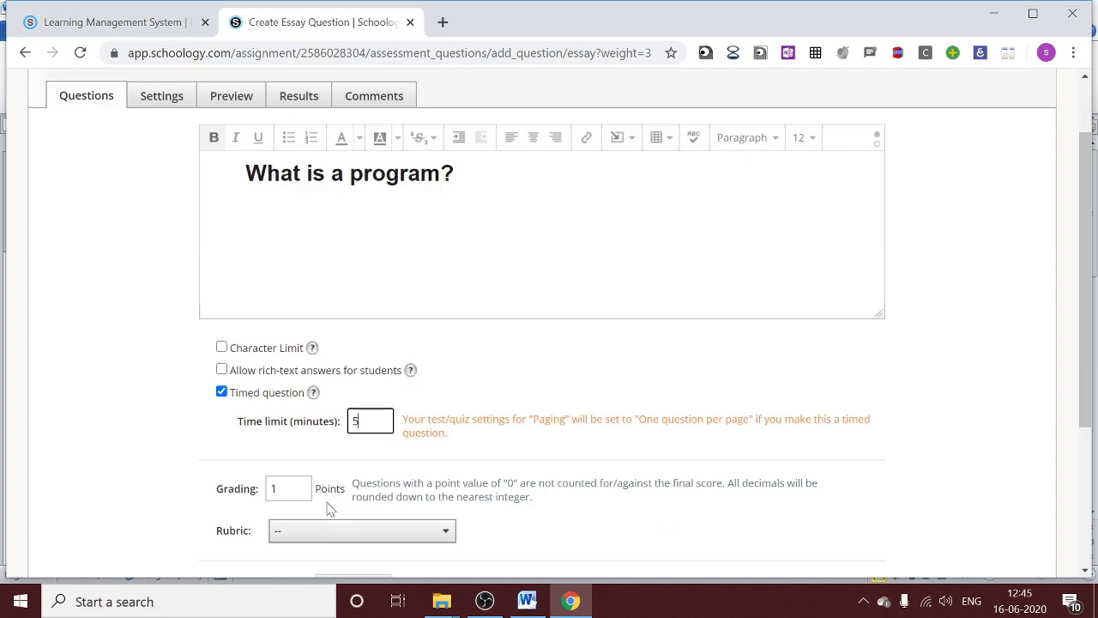
click(289, 489)
key(BackSpace)
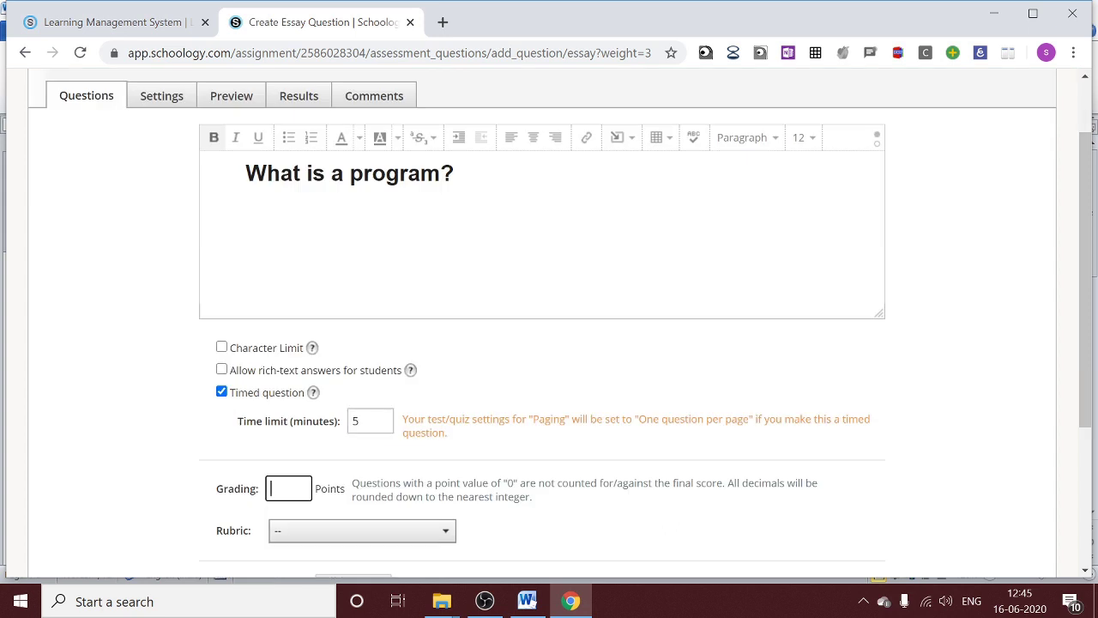
text(1)
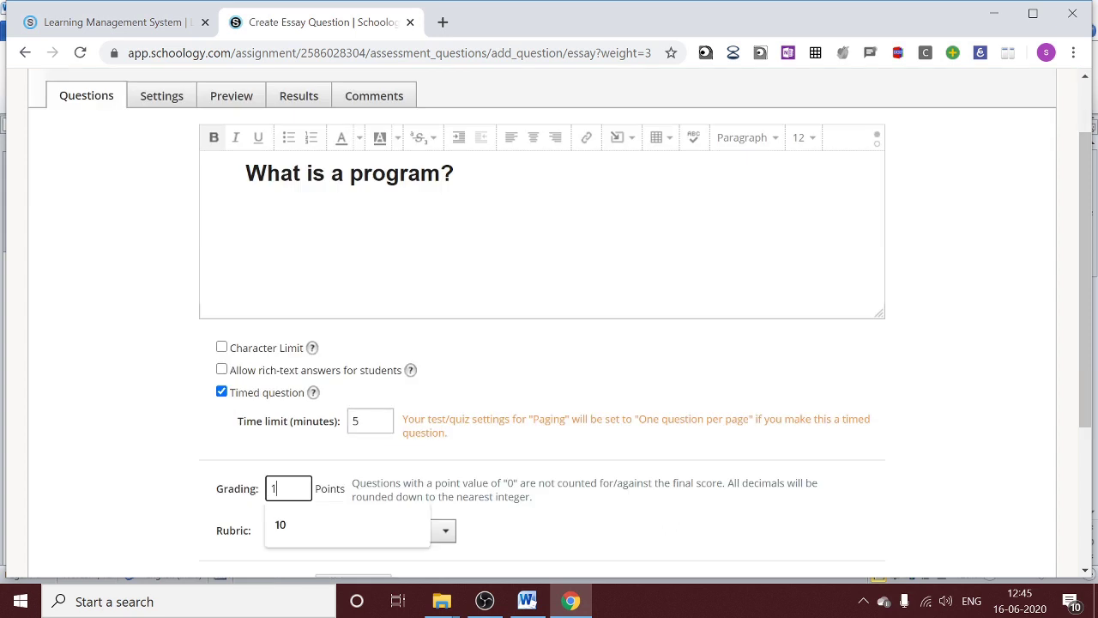
key(BackSpace)
text(5)
scroll(292, 489, down, 2)
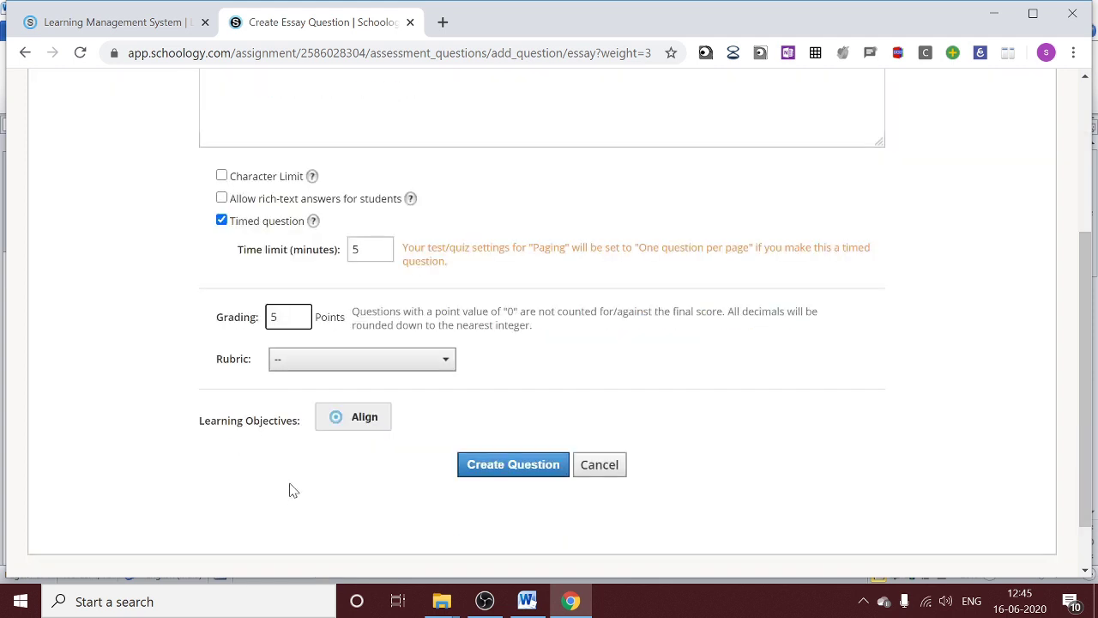
click(496, 471)
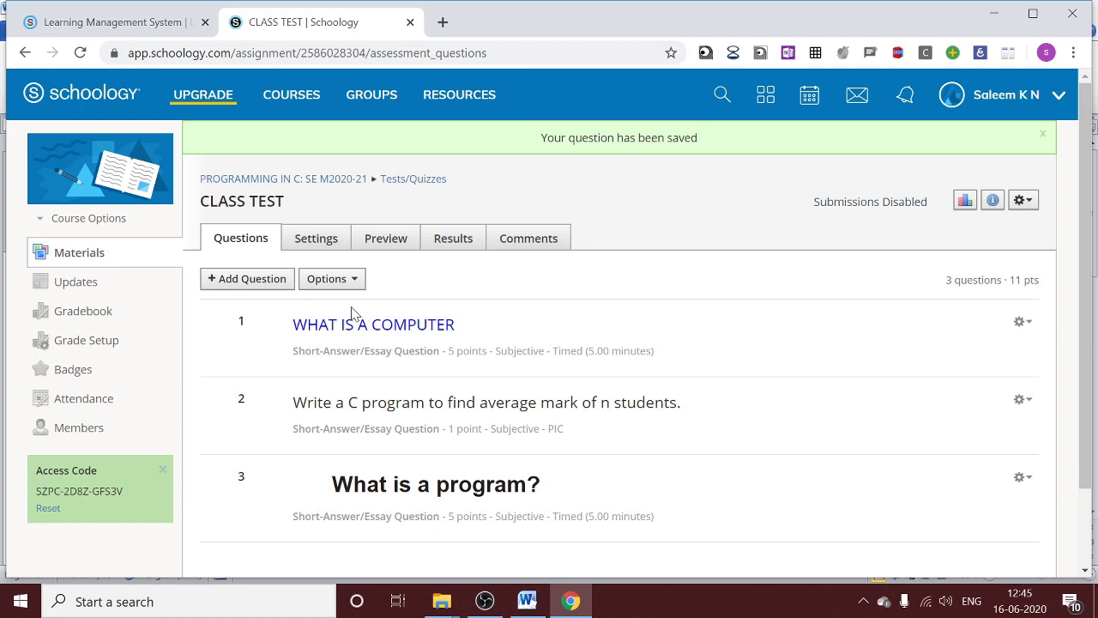
Set Submissions to Enable, keep one allowed attempt, and save the quiz settings
click(318, 245)
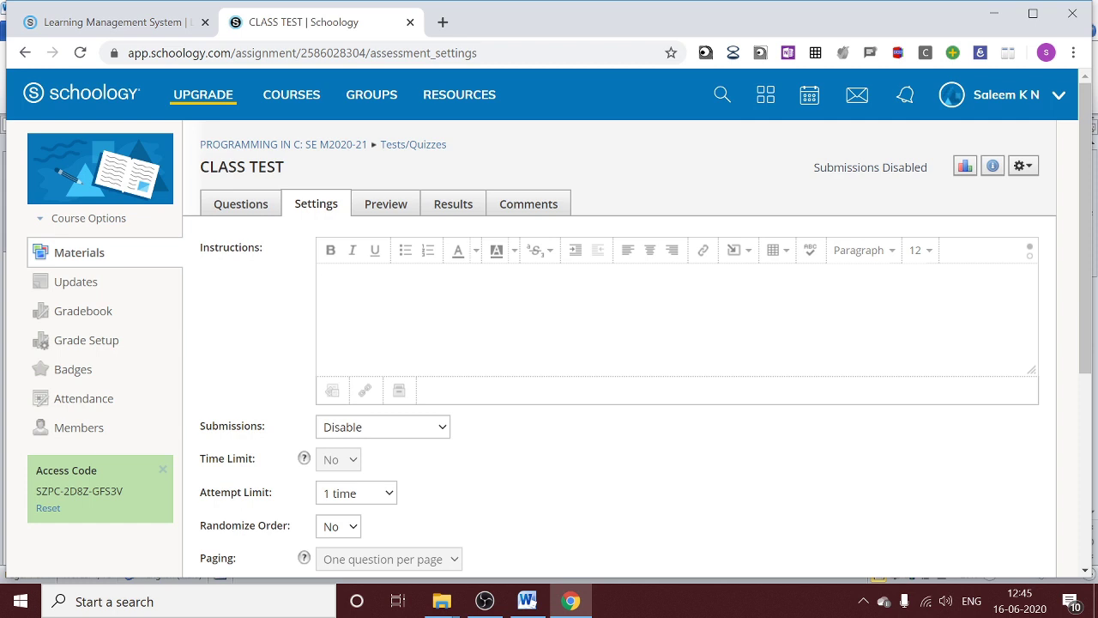
scroll(392, 326, down, 1)
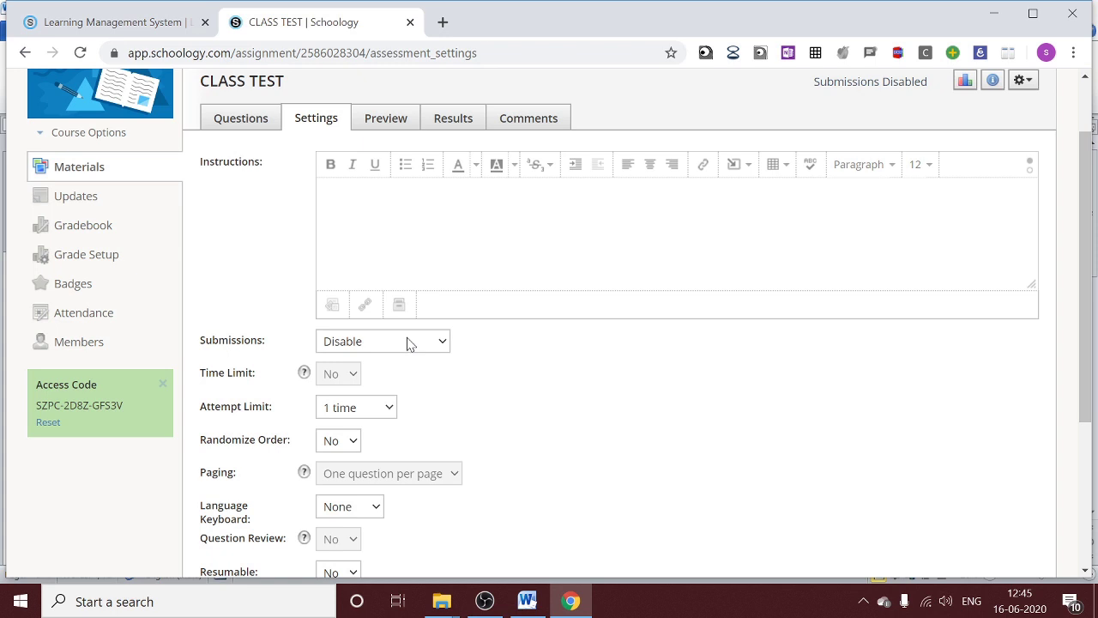
click(408, 343)
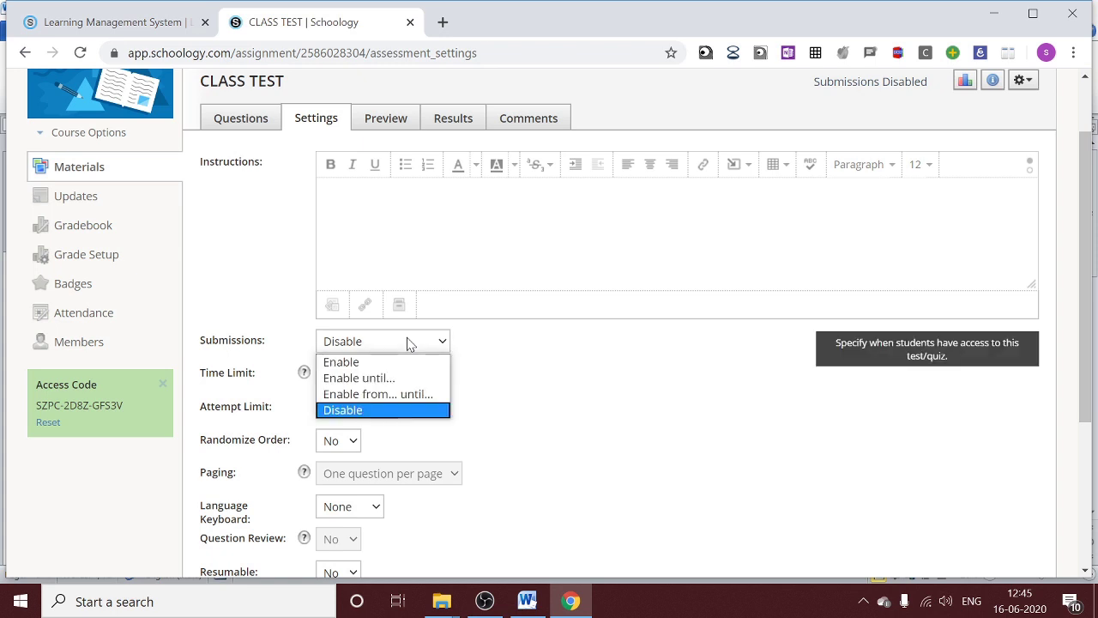
click(369, 364)
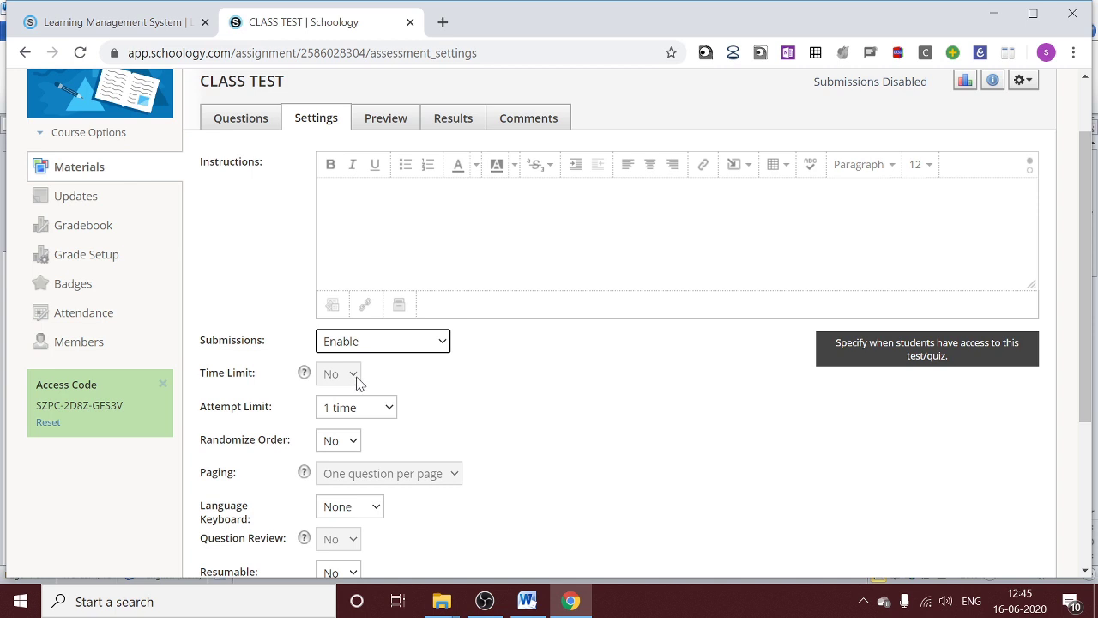
scroll(390, 397, down, 1)
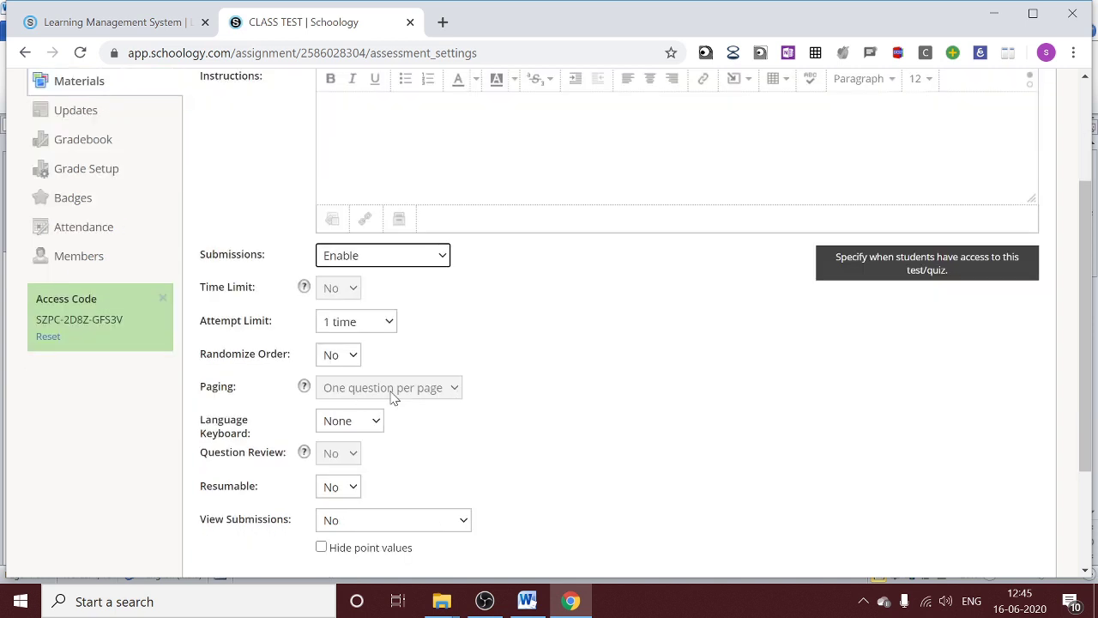
click(387, 325)
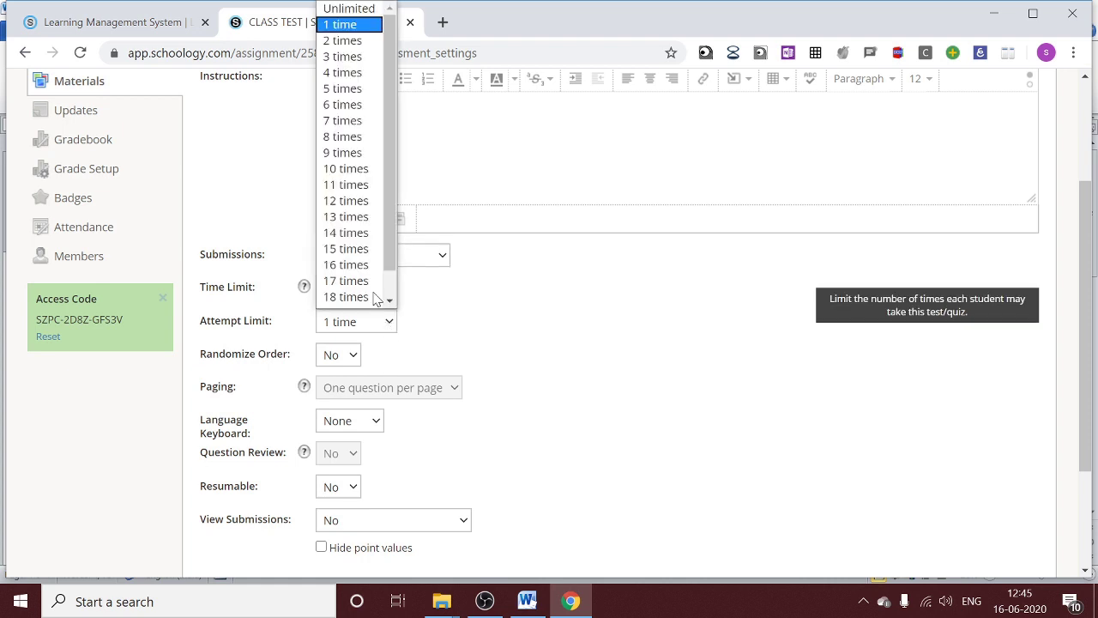
click(464, 309)
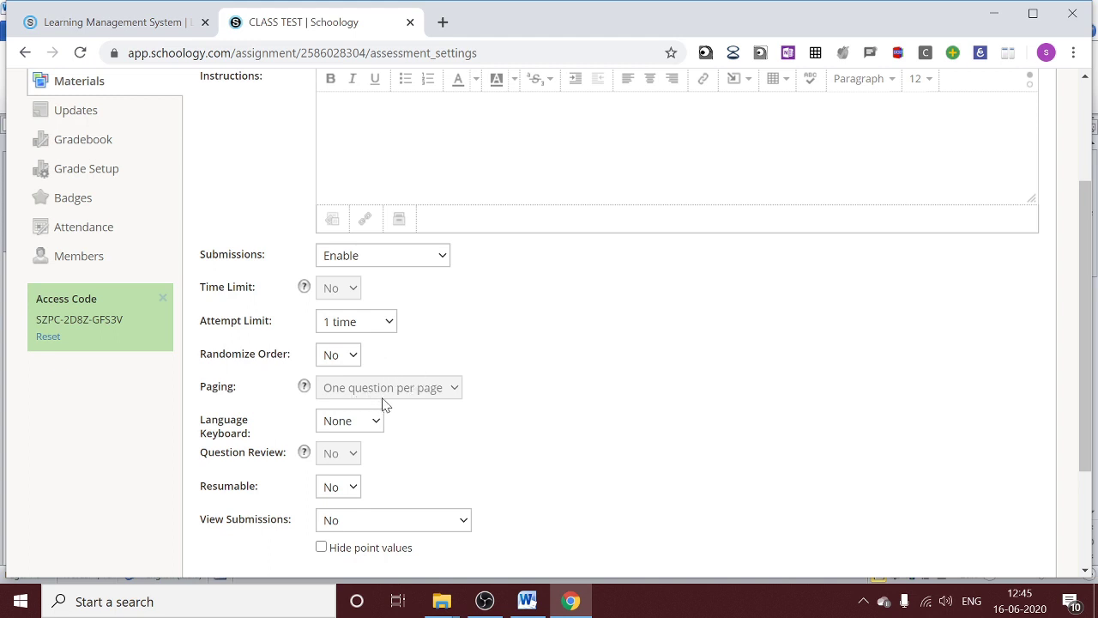
scroll(464, 412, down, 1)
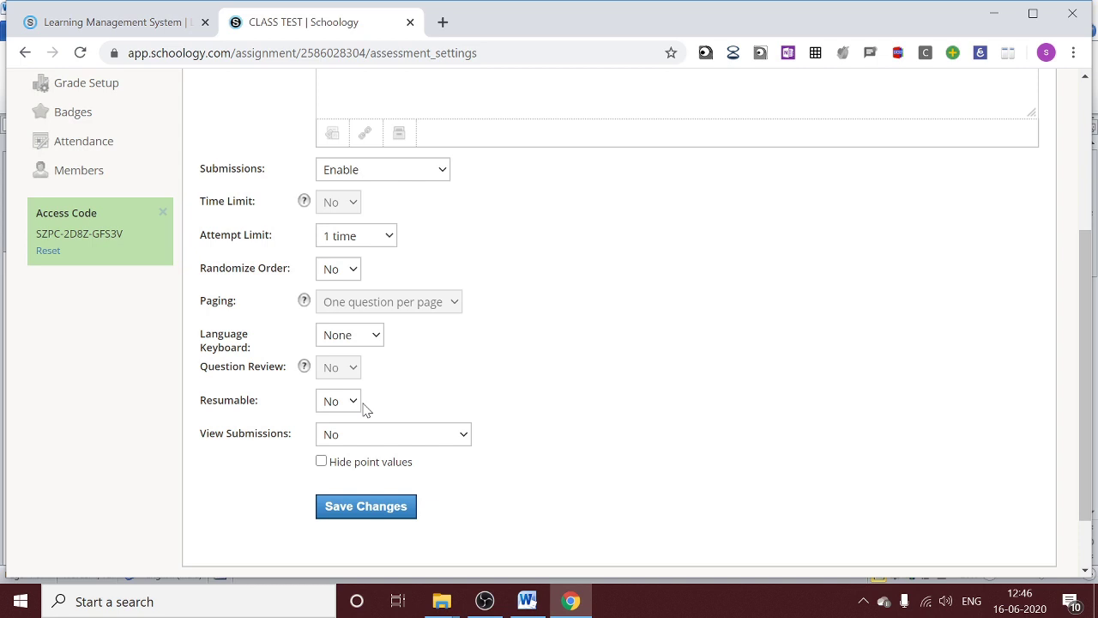
scroll(363, 410, down, 2)
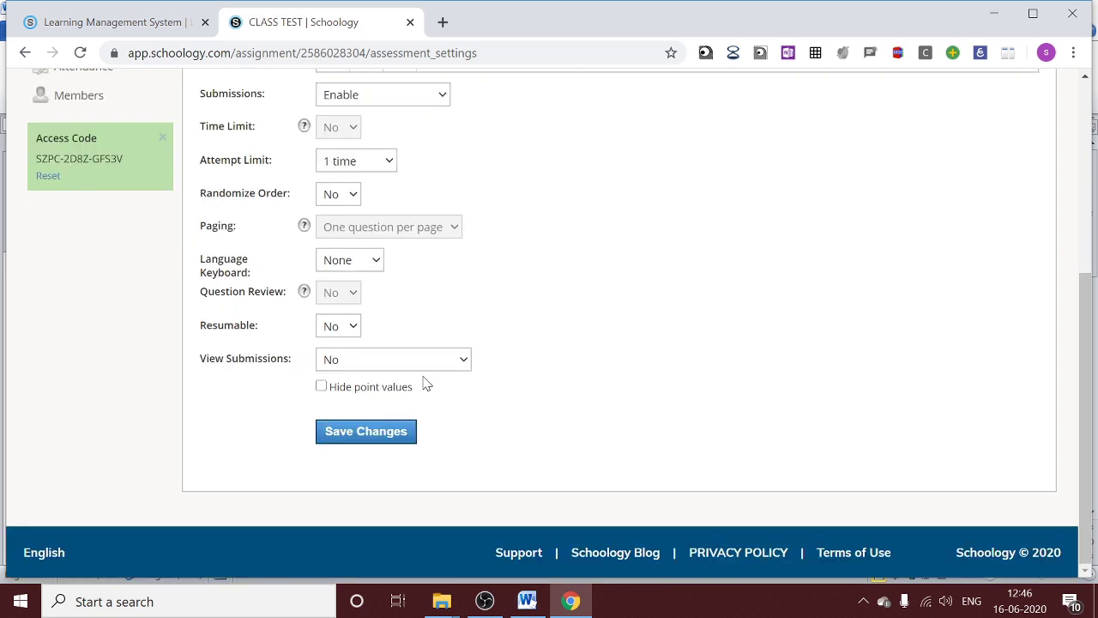
click(388, 429)
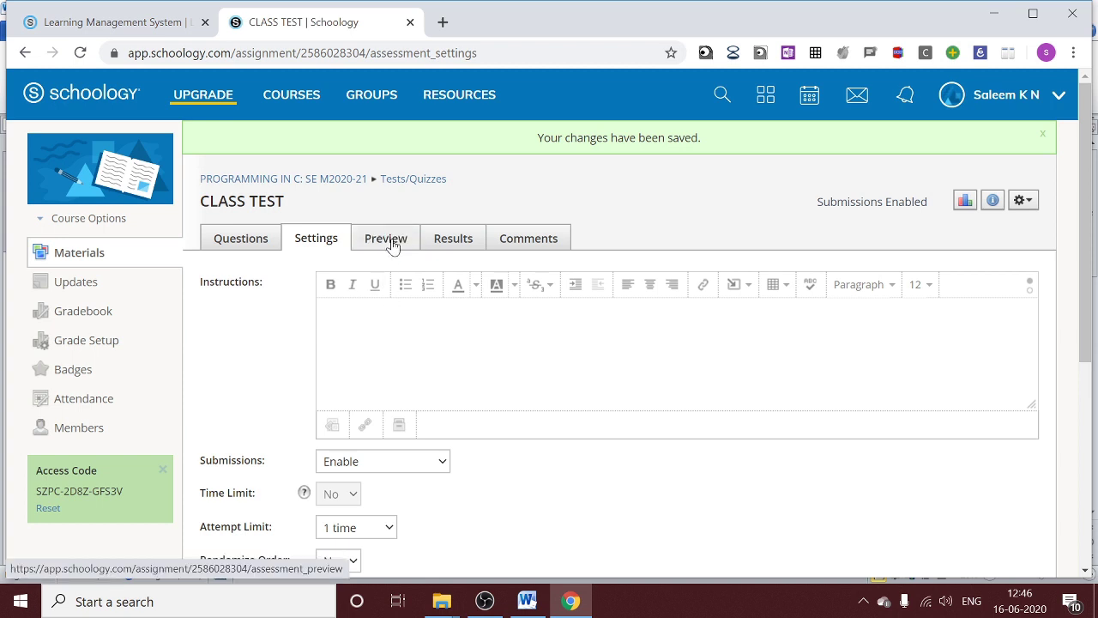
Start a student preview attempt and step through all three questions with sample answers
click(393, 245)
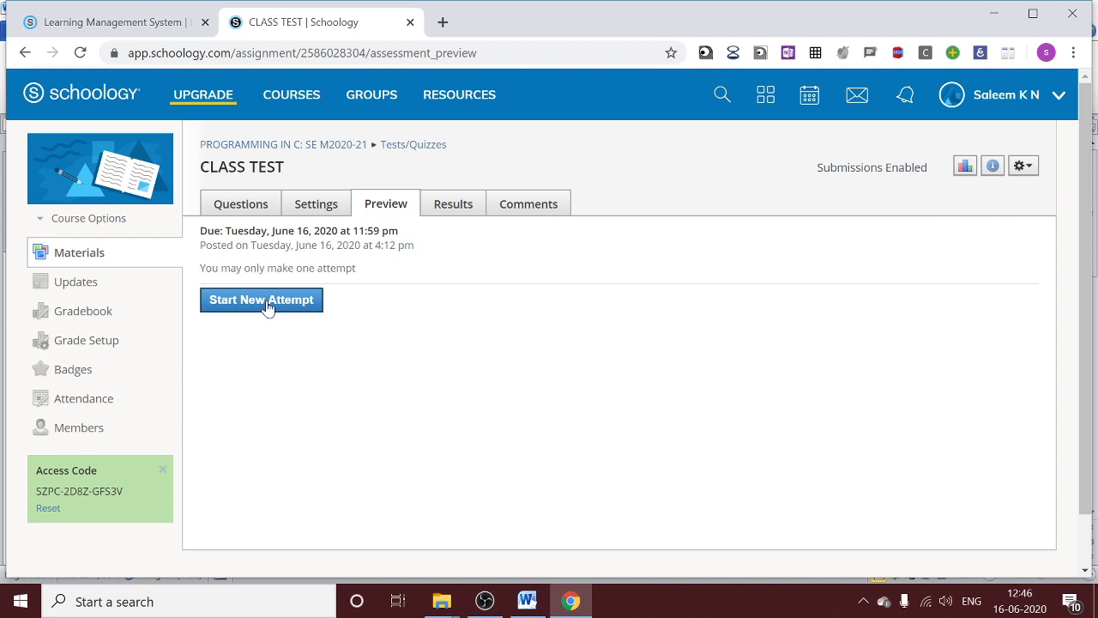
click(266, 303)
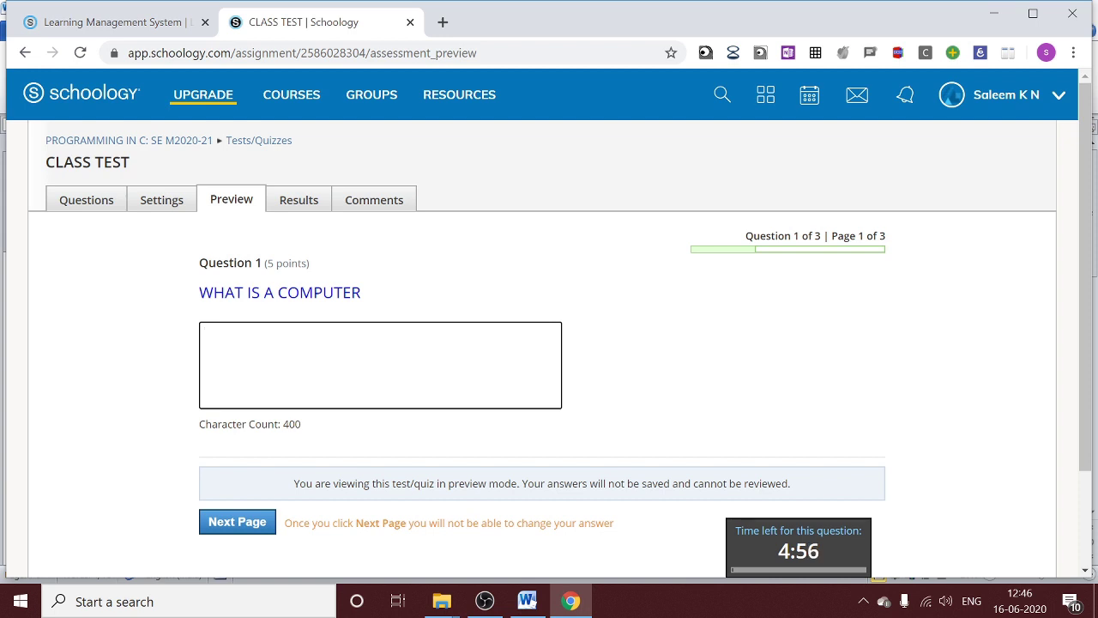
text(GFGFD)
text(GDFGDFG)
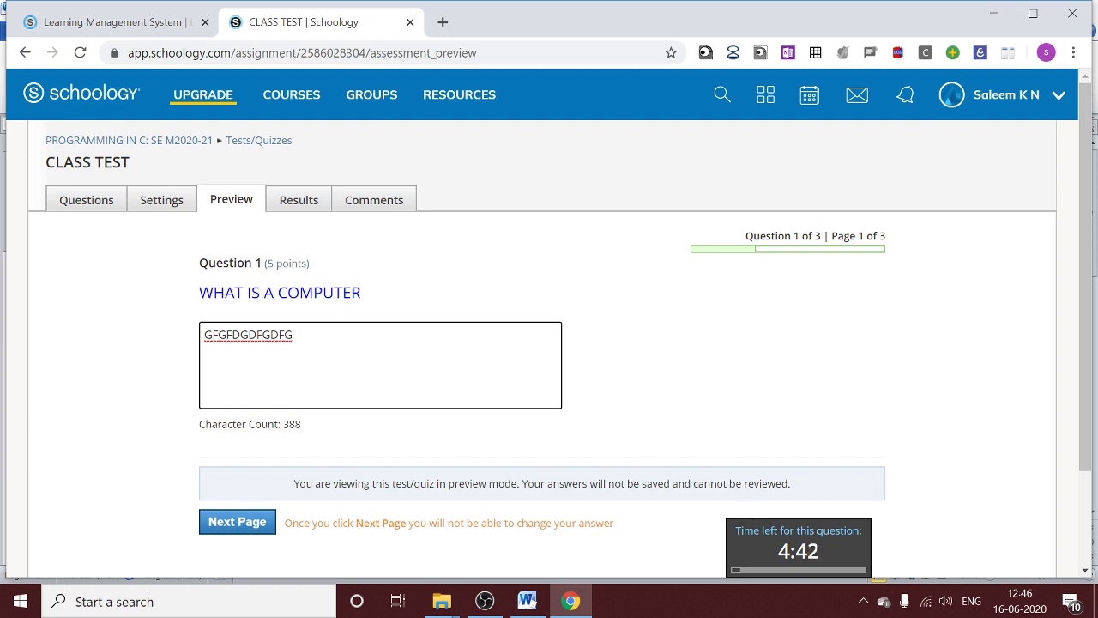
click(253, 529)
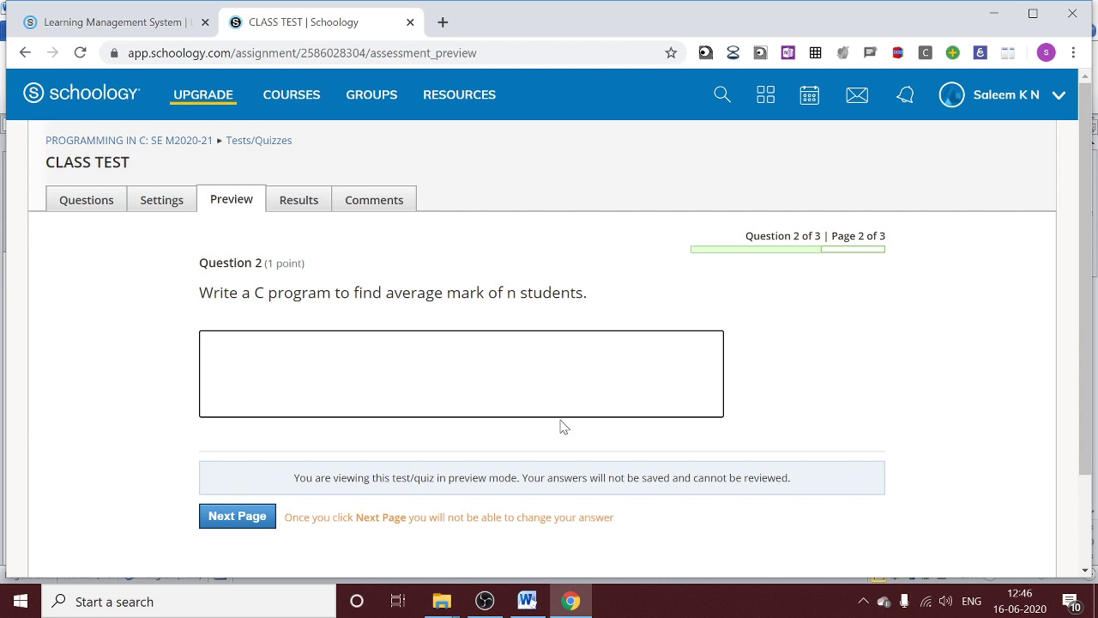
text(GDFG)
click(259, 520)
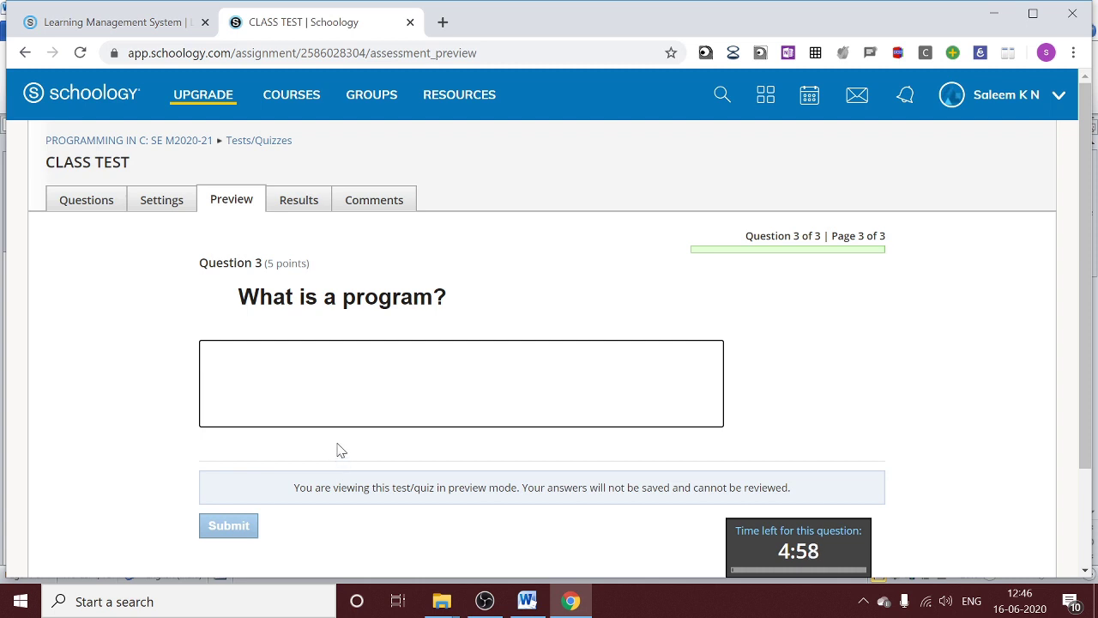
click(305, 200)
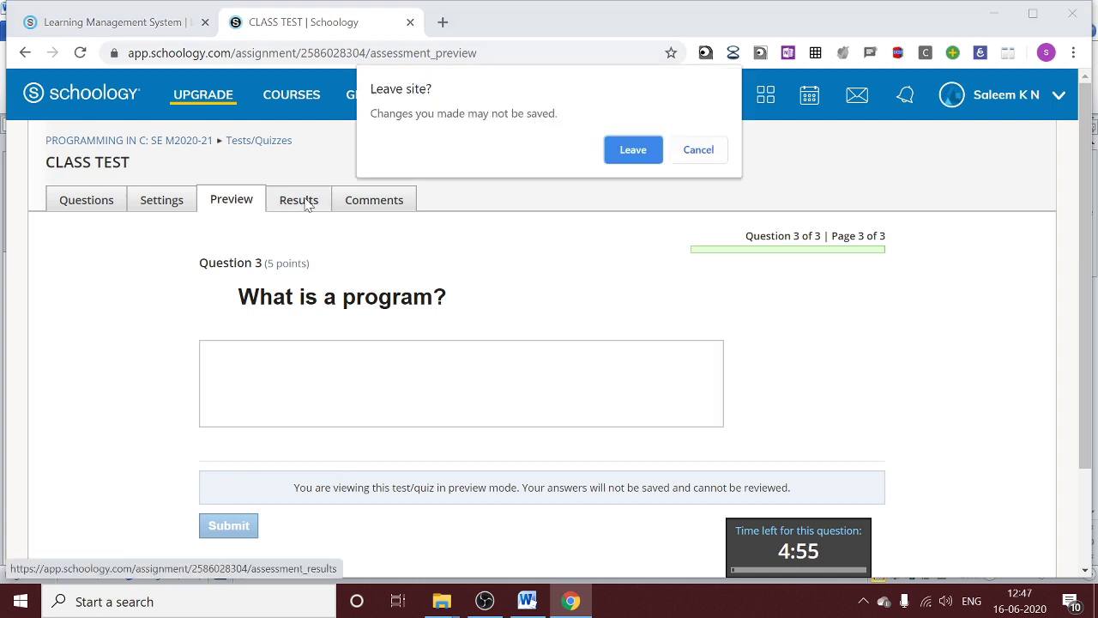
Leave the preview and choose View by Question on the Results tab
click(641, 152)
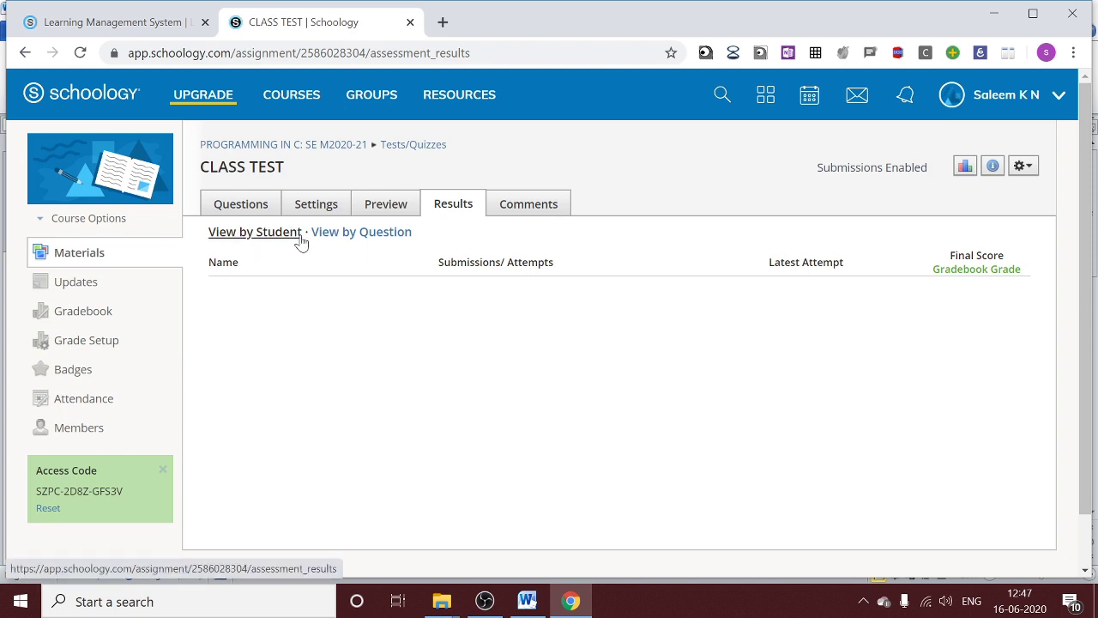
click(350, 237)
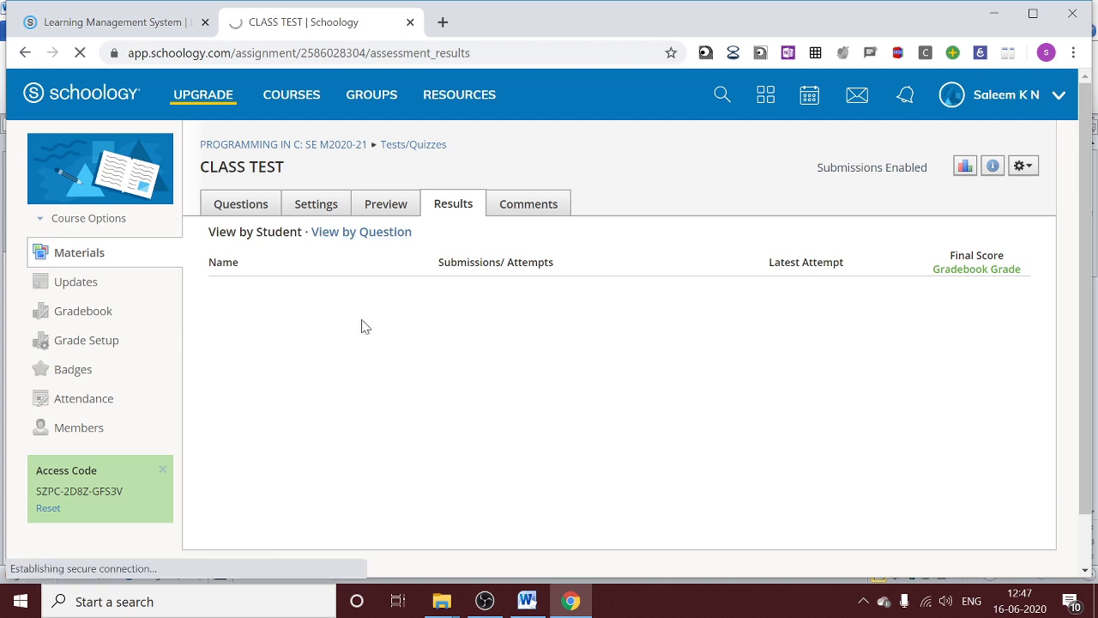